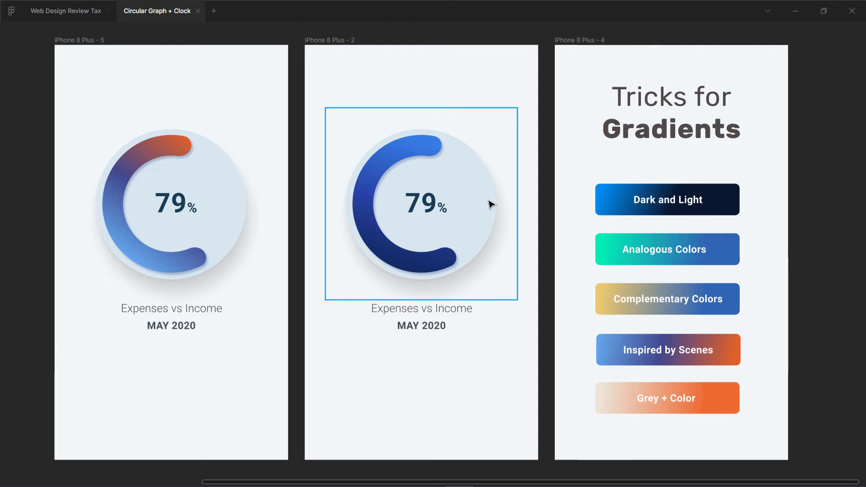
# Show the interface panels and open the linear gradient fill of the Dark and Light button's rectangle
pyautogui.moveTo(548, 207); pyautogui.dragTo(309, 198)
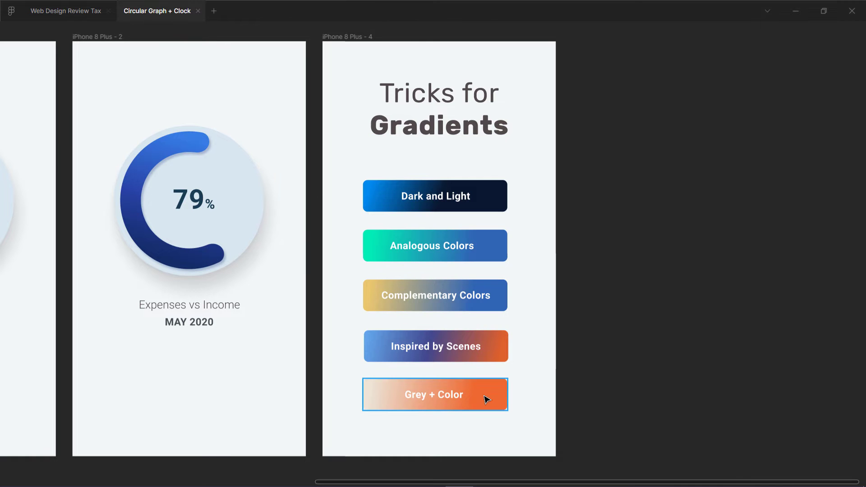
pyautogui.click(489, 209)
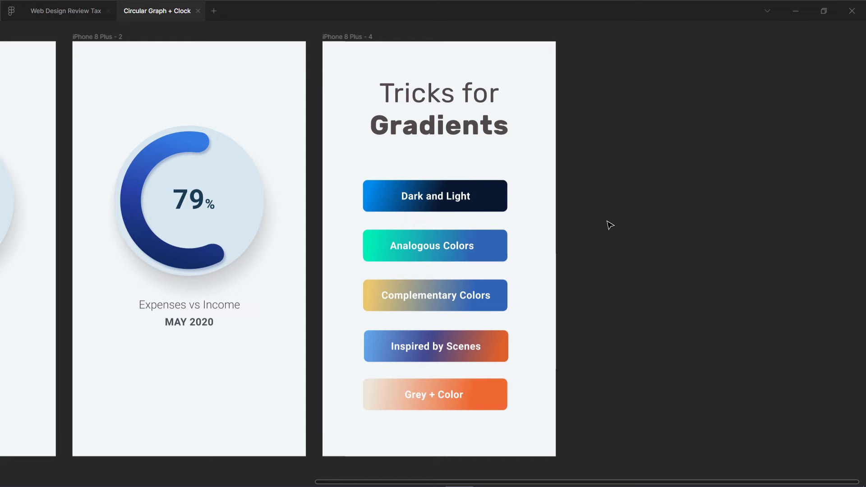
pyautogui.click(499, 204)
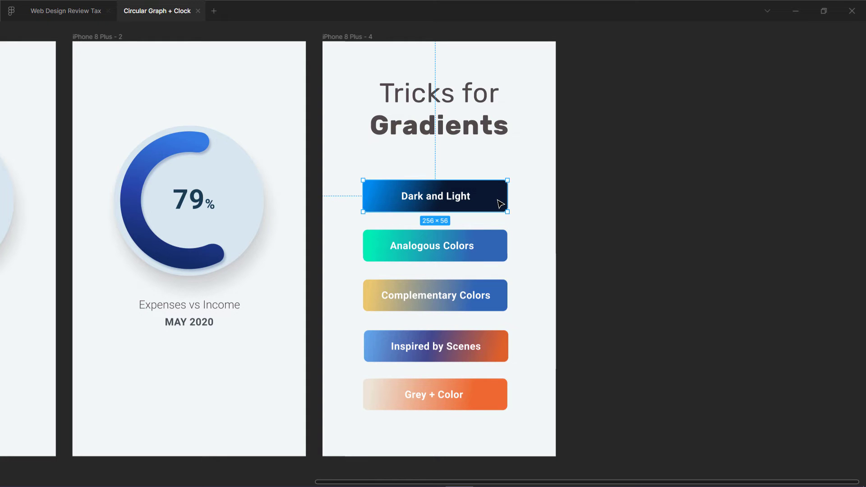
pyautogui.hotkey('ctrl', '\\')
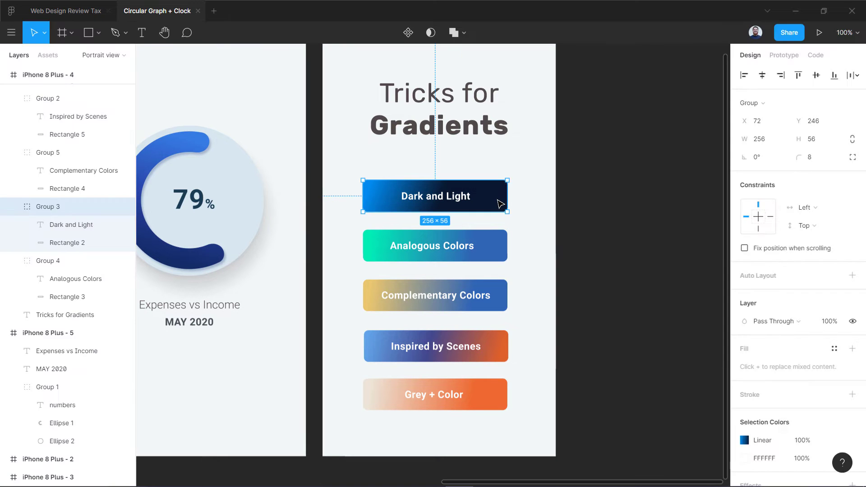
pyautogui.doubleClick(499, 204)
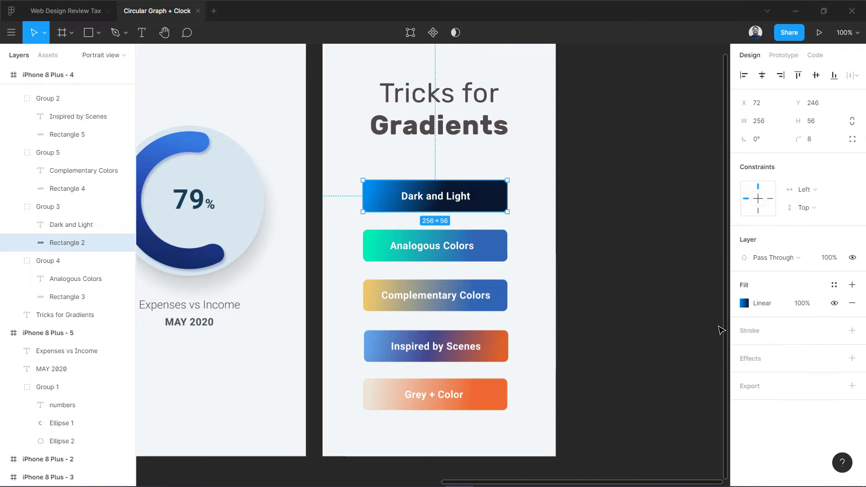
pyautogui.click(743, 303)
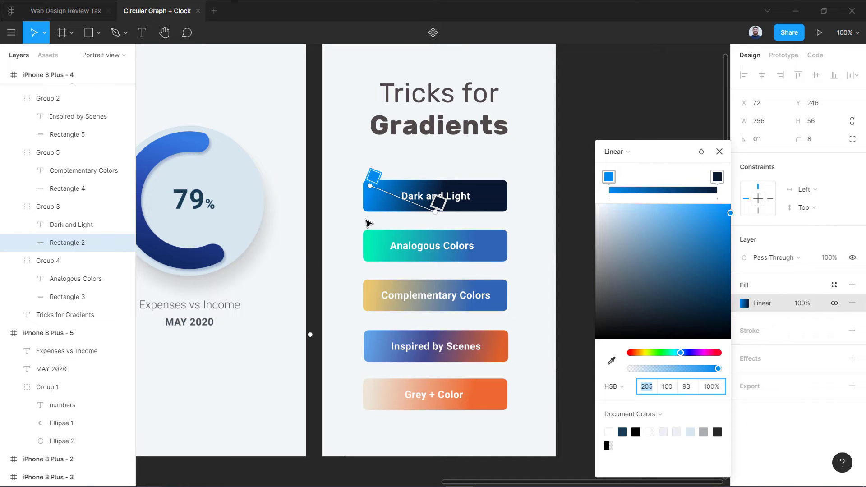
# Examine the HSB values of the dark stop in the Dark and Light gradient
pyautogui.press('Escape')
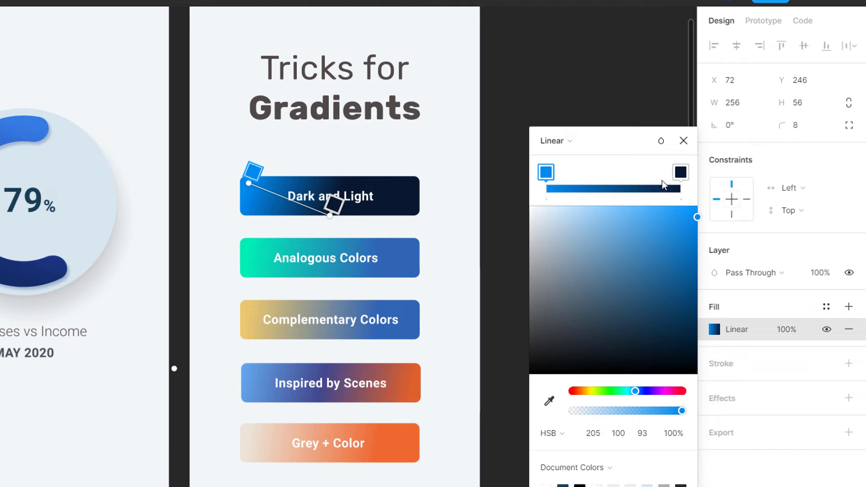
pyautogui.click(680, 174)
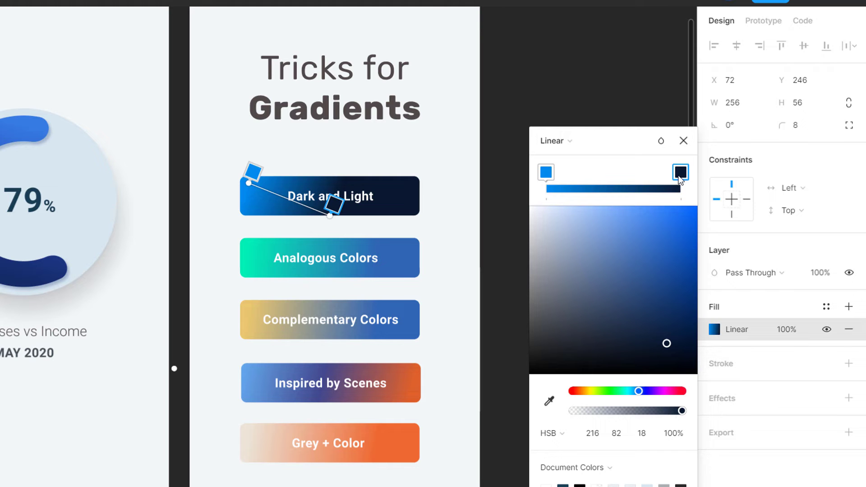
pyautogui.click(592, 434)
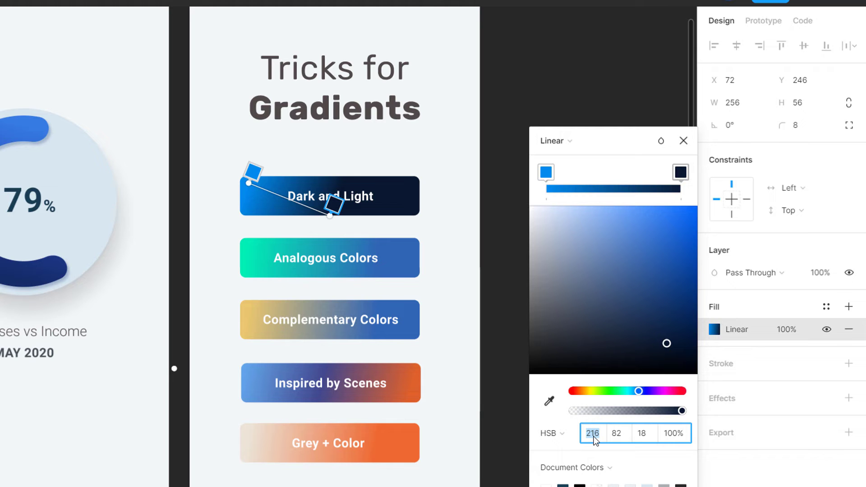
# Lengthen the Dark and Light gradient line, starting it at the button's upper-left corner and extending its end rightward along the lower edge
pyautogui.click(336, 205)
pyautogui.moveTo(331, 216)
pyautogui.mouseDown()
pyautogui.moveTo(370, 198)
pyautogui.moveTo(344, 218)
pyautogui.moveTo(368, 213)
pyautogui.moveTo(346, 207)
pyautogui.moveTo(342, 215)
pyautogui.mouseUp()
pyautogui.moveTo(248, 183)
pyautogui.mouseDown()
pyautogui.moveTo(256, 192)
pyautogui.moveTo(239, 176)
pyautogui.mouseUp()
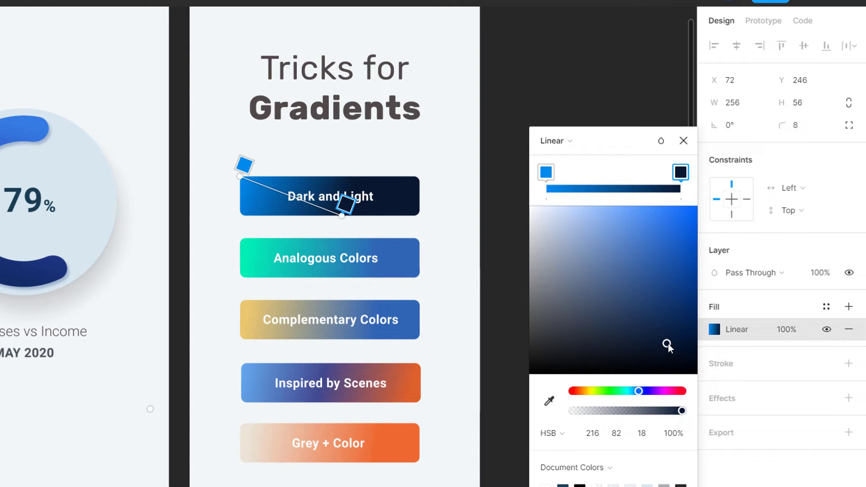
pyautogui.click(545, 173)
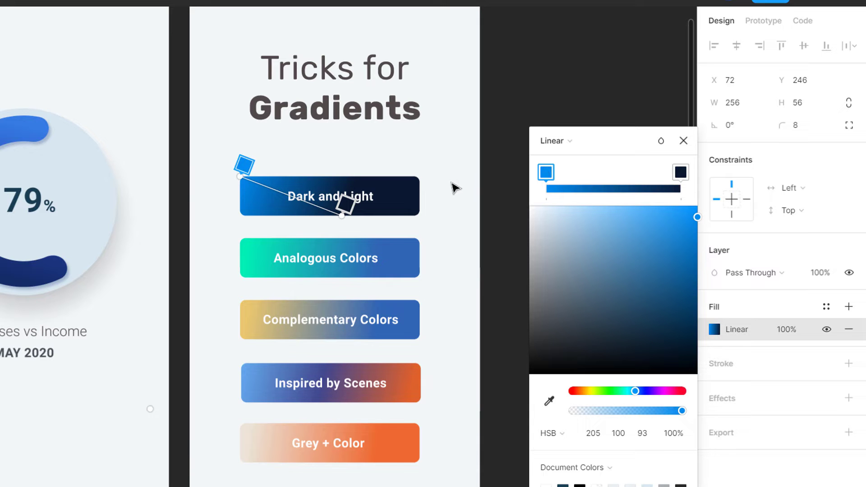
pyautogui.click(683, 141)
pyautogui.click(508, 275)
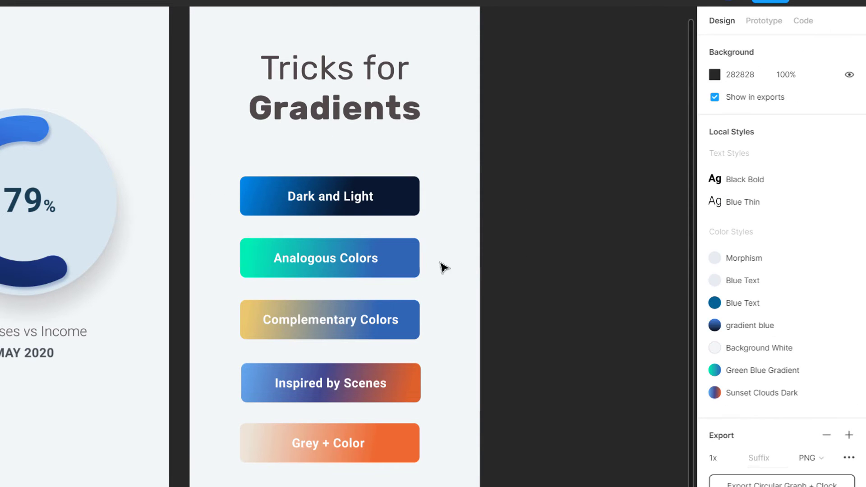
# Switch to Adobe Color in the browser, apply the Analogous harmony rule and move the base colour to light blue #42AAE0
pyautogui.click(405, 259)
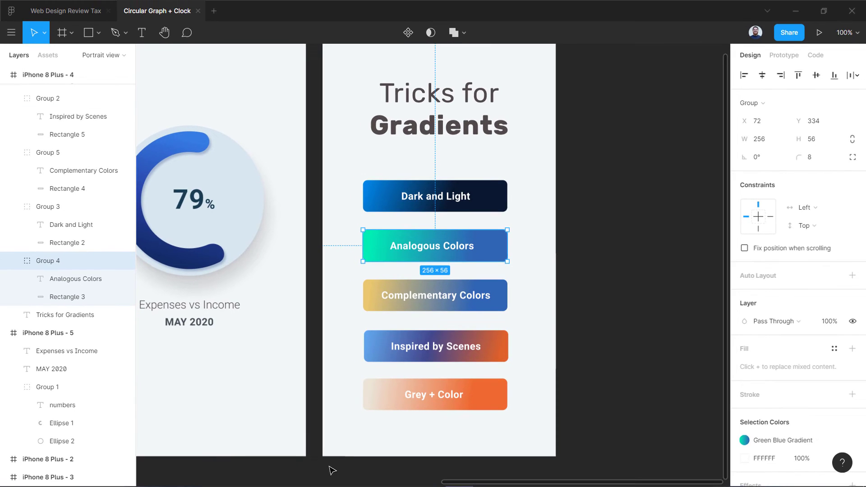
pyautogui.click(275, 397)
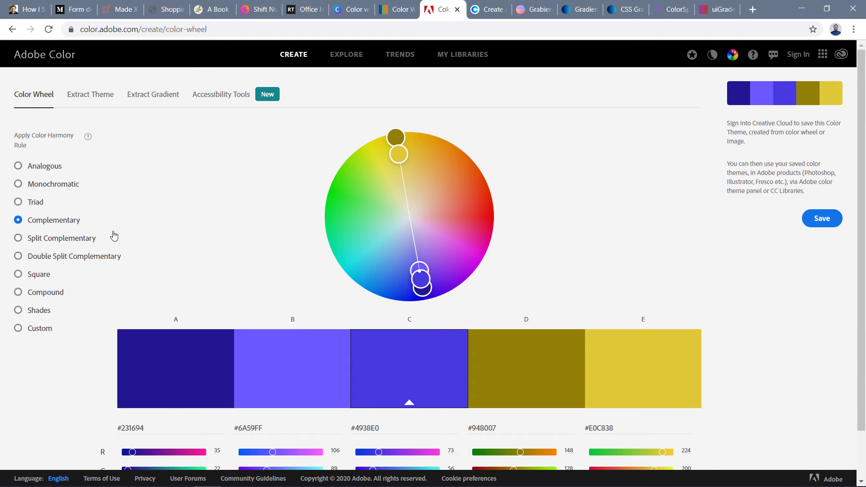
pyautogui.click(47, 168)
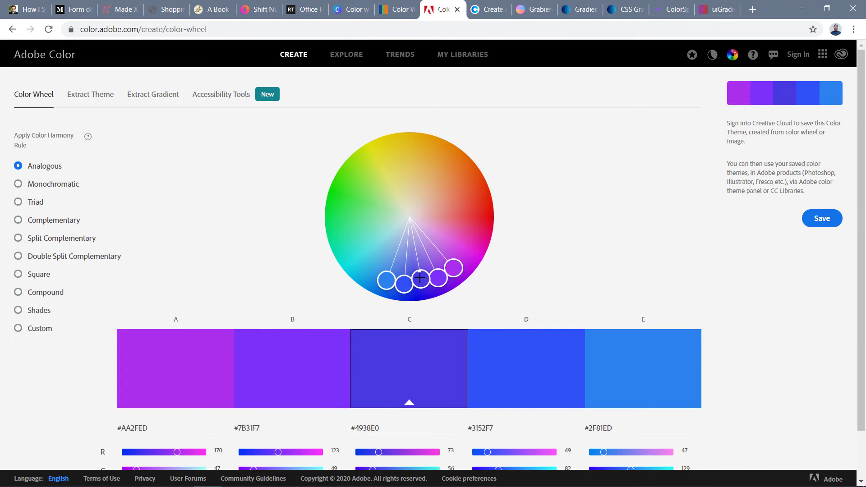
pyautogui.moveTo(421, 277); pyautogui.dragTo(366, 266)
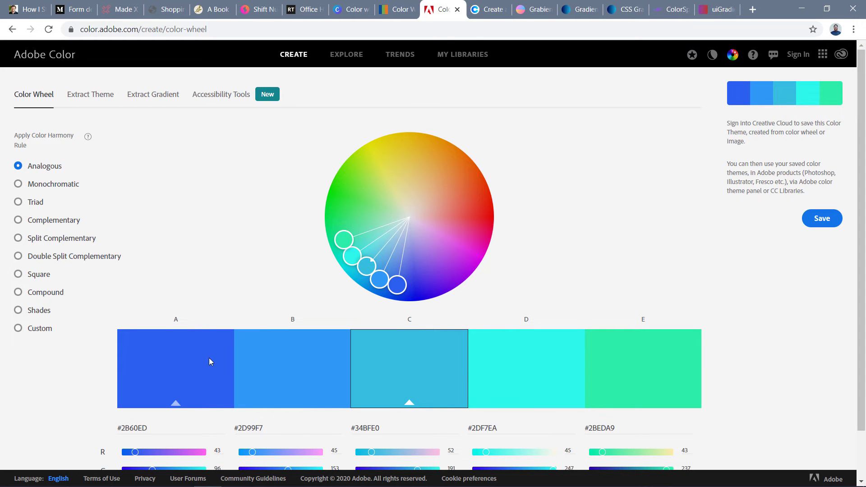
pyautogui.moveTo(368, 264)
pyautogui.mouseDown()
pyautogui.moveTo(350, 241)
pyautogui.moveTo(392, 176)
pyautogui.moveTo(381, 174)
pyautogui.moveTo(452, 176)
pyautogui.moveTo(445, 174)
pyautogui.moveTo(459, 192)
pyautogui.moveTo(451, 229)
pyautogui.moveTo(466, 244)
pyautogui.moveTo(444, 270)
pyautogui.moveTo(389, 283)
pyautogui.moveTo(374, 272)
pyautogui.moveTo(404, 279)
pyautogui.moveTo(376, 265)
pyautogui.mouseUp()
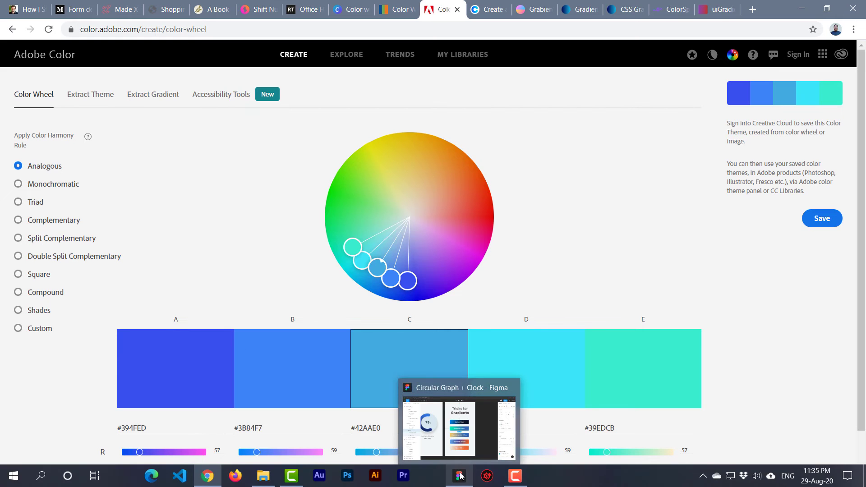
# Compare the Analogous Colors button in Figma with the analogous palette in Adobe Color, ending in Figma with nothing selected
pyautogui.click(459, 475)
pyautogui.click(628, 273)
pyautogui.click(494, 245)
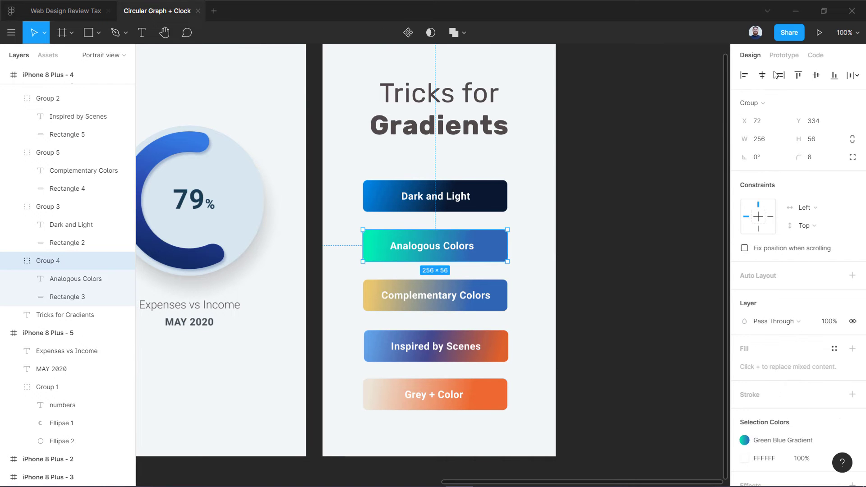
pyautogui.click(796, 12)
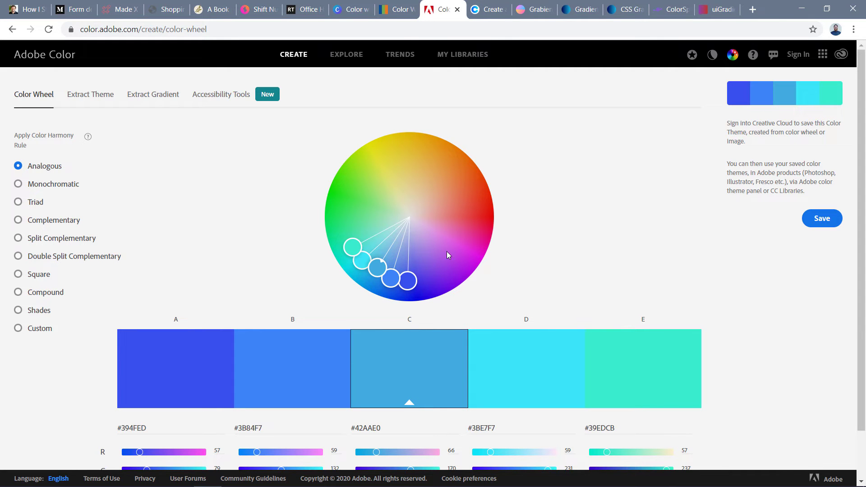
pyautogui.click(801, 9)
pyautogui.click(458, 476)
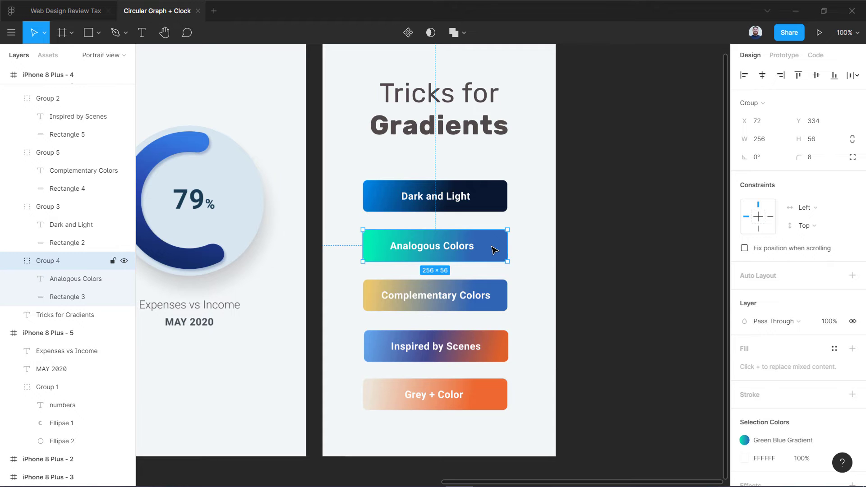
pyautogui.click(532, 252)
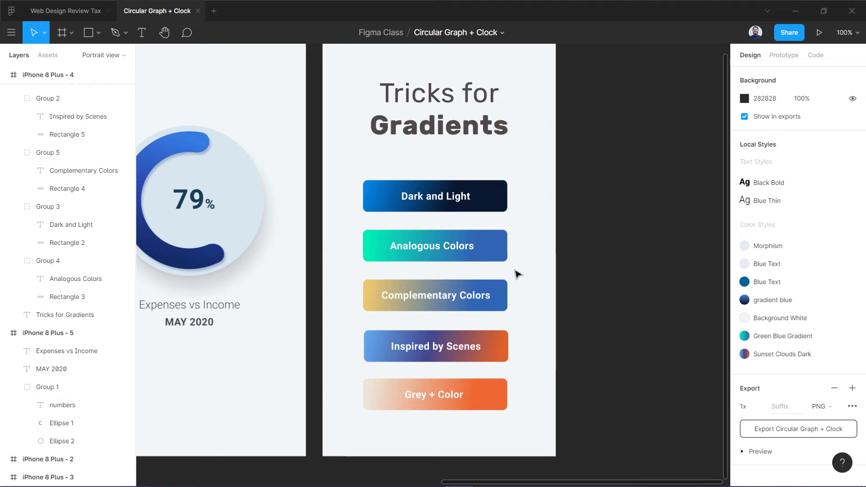
# Select the Complementary Colors button, then switch to the browser and bring up the Sessions College Color Calculator
pyautogui.click(487, 310)
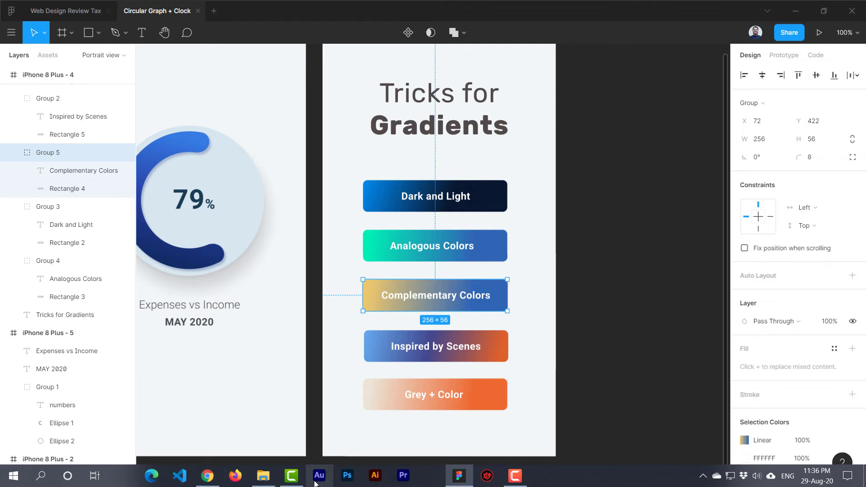
pyautogui.click(207, 476)
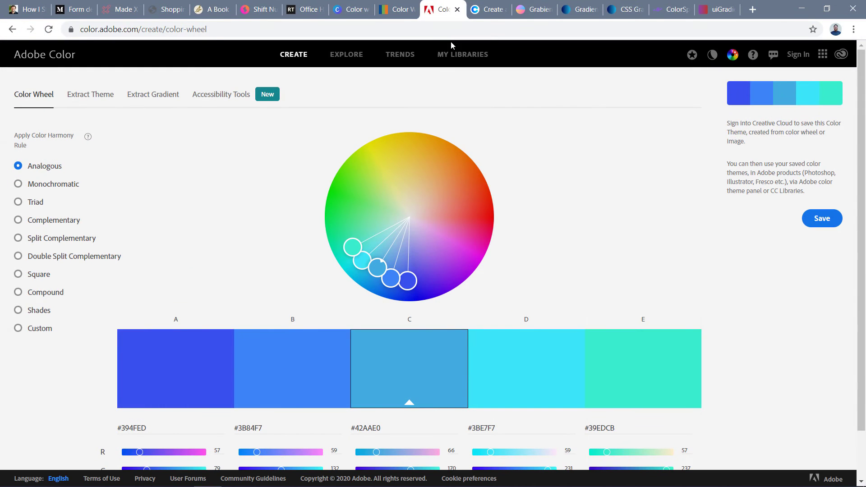
pyautogui.click(490, 10)
pyautogui.click(518, 13)
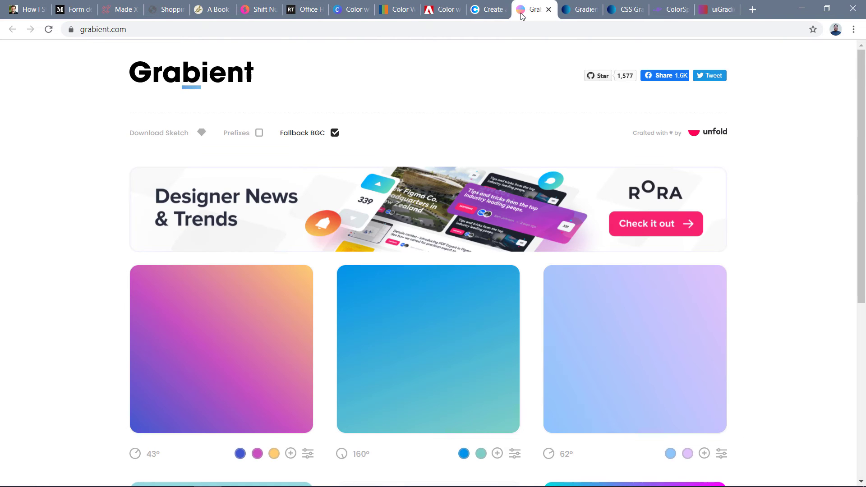
pyautogui.click(397, 17)
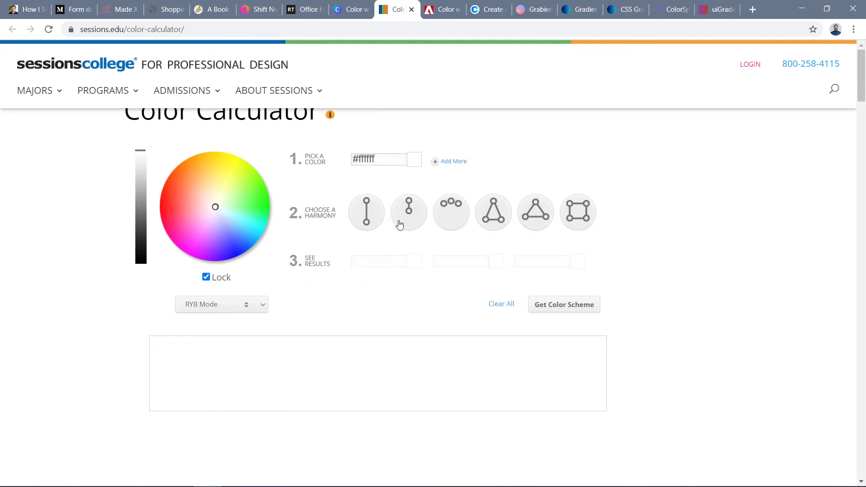
# Choose the complementary harmony and move the base colour on the wheel to blue-violet #602bff
pyautogui.click(366, 215)
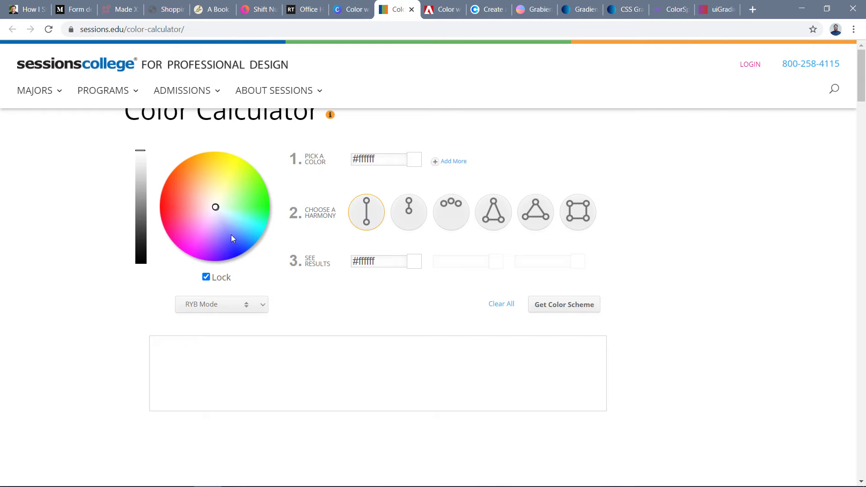
pyautogui.moveTo(215, 209)
pyautogui.mouseDown()
pyautogui.moveTo(238, 246)
pyautogui.moveTo(245, 242)
pyautogui.mouseUp()
pyautogui.click(362, 223)
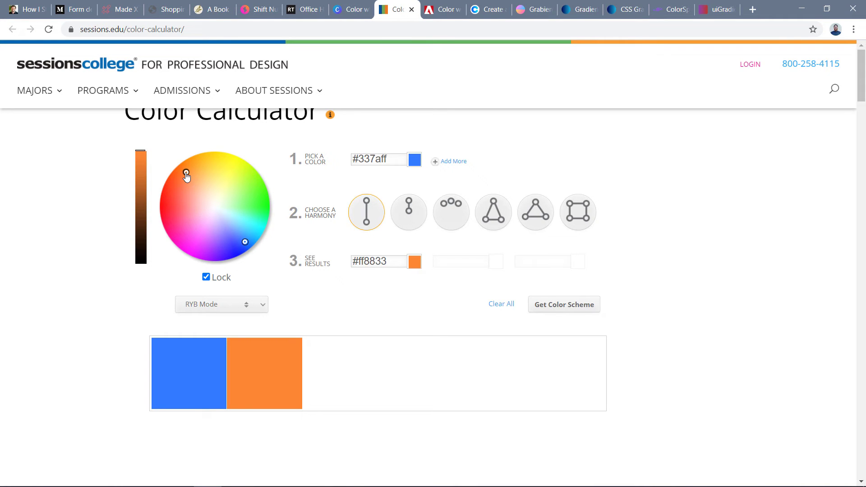
pyautogui.moveTo(245, 242); pyautogui.dragTo(229, 254)
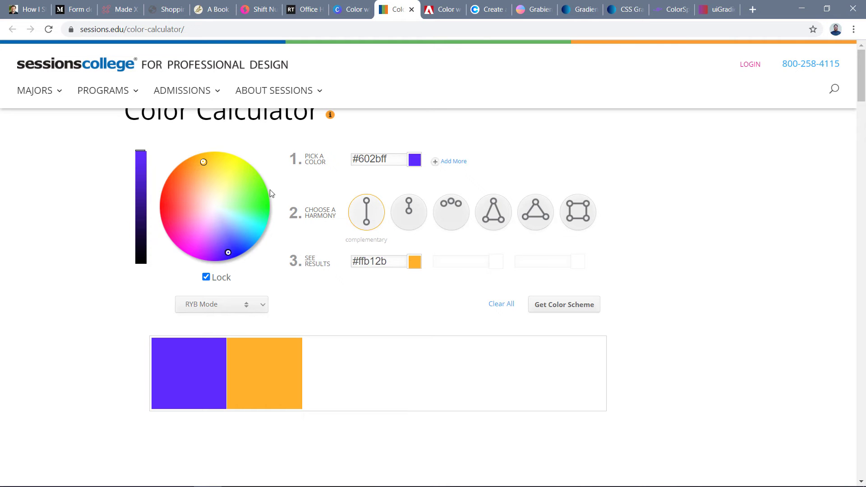
# Switch back to Figma and open the linear gradient of the Inspired by Scenes button's Sunset Clouds Dark style for editing
pyautogui.click(459, 477)
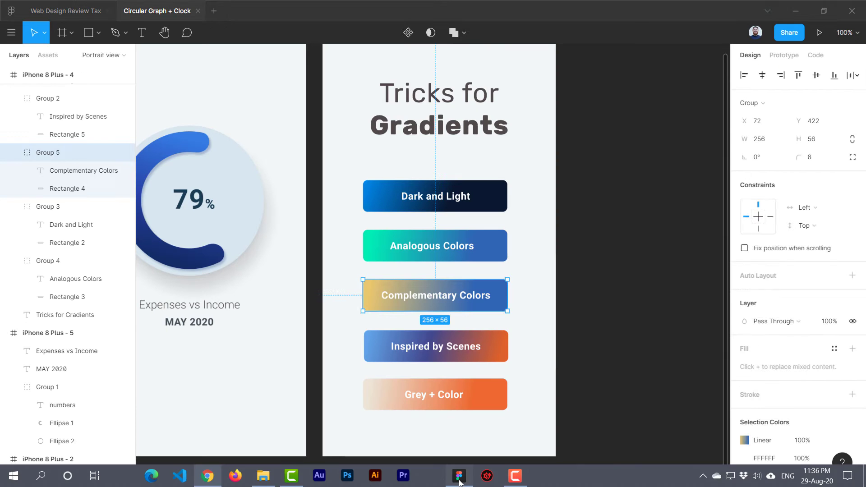
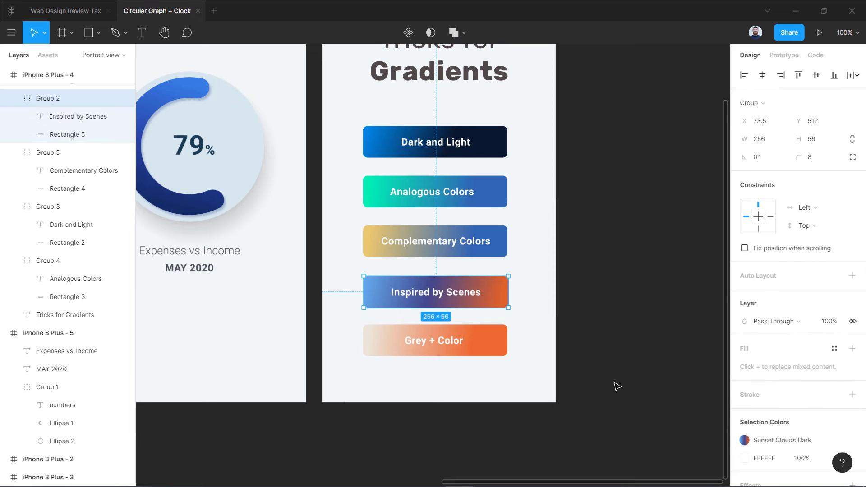
pyautogui.click(541, 306)
pyautogui.click(502, 299)
pyautogui.click(777, 439)
pyautogui.click(777, 439)
pyautogui.click(816, 440)
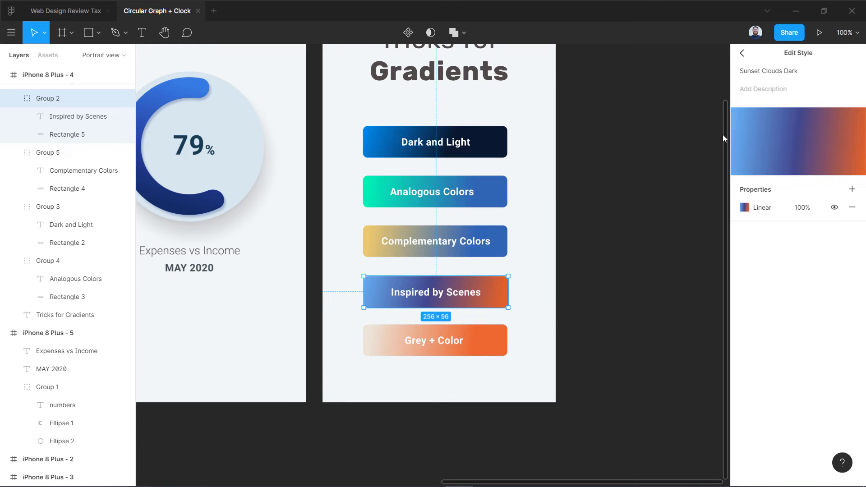
pyautogui.click(748, 211)
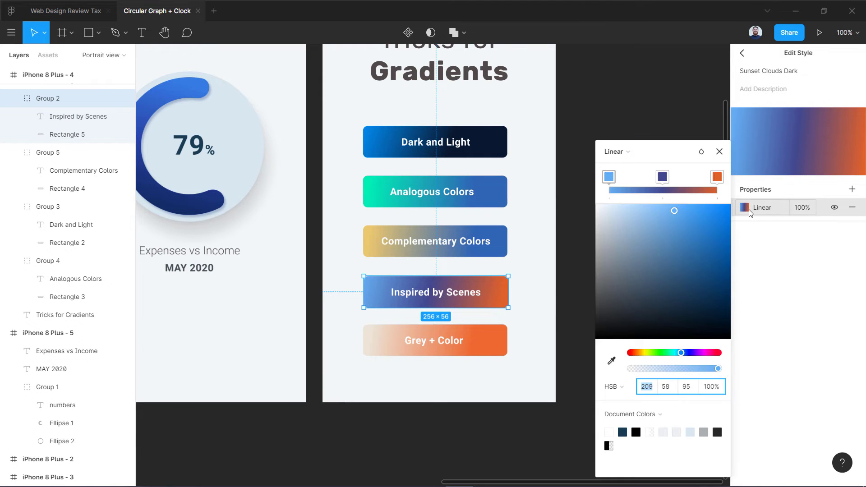
# Shift the indigo middle stop slightly toward the orange end and the light blue stop slightly inward in the Sunset Clouds Dark gradient
pyautogui.click(608, 178)
pyautogui.click(663, 177)
pyautogui.click(716, 177)
pyautogui.moveTo(667, 179)
pyautogui.mouseDown()
pyautogui.moveTo(676, 179)
pyautogui.moveTo(665, 179)
pyautogui.mouseUp()
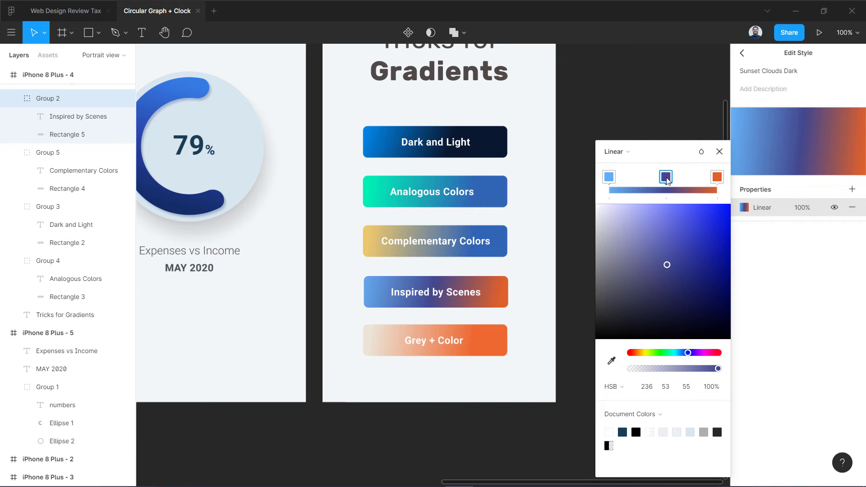
pyautogui.moveTo(608, 177)
pyautogui.mouseDown()
pyautogui.moveTo(626, 181)
pyautogui.moveTo(615, 179)
pyautogui.mouseUp()
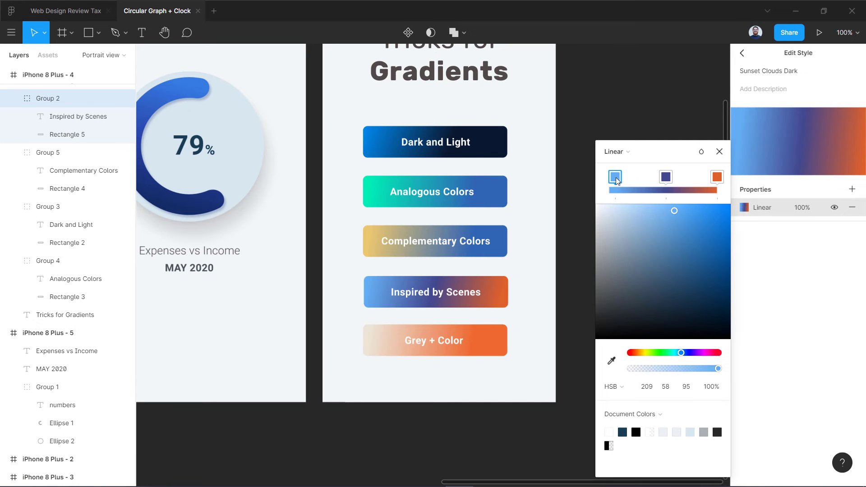
pyautogui.moveTo(716, 178); pyautogui.dragTo(718, 179)
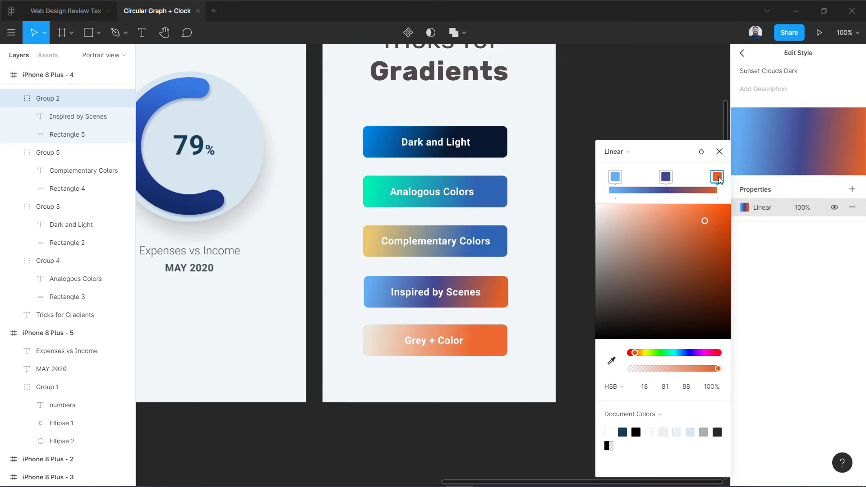
# Leave the Sunset Clouds Dark style and open the linear gradient of the Grey + Color button for editing
pyautogui.click(720, 155)
pyautogui.click(661, 171)
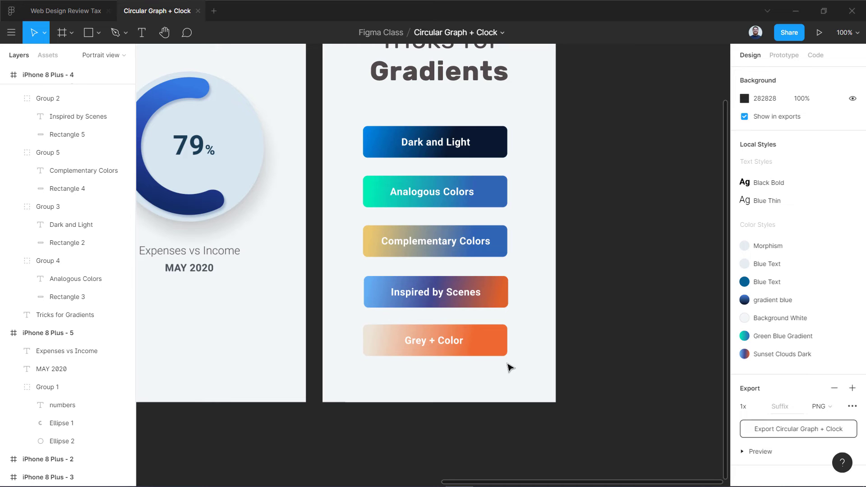
pyautogui.scroll(3, 509, 367)
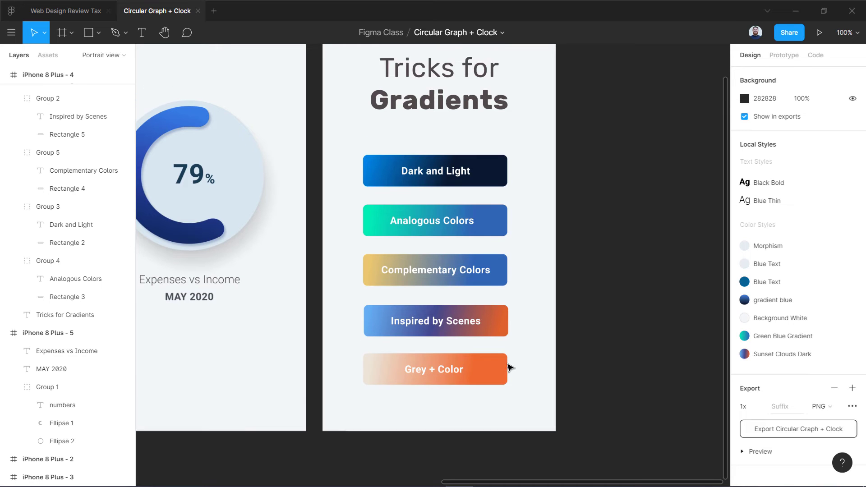
pyautogui.scroll(-3, 510, 368)
pyautogui.click(493, 350)
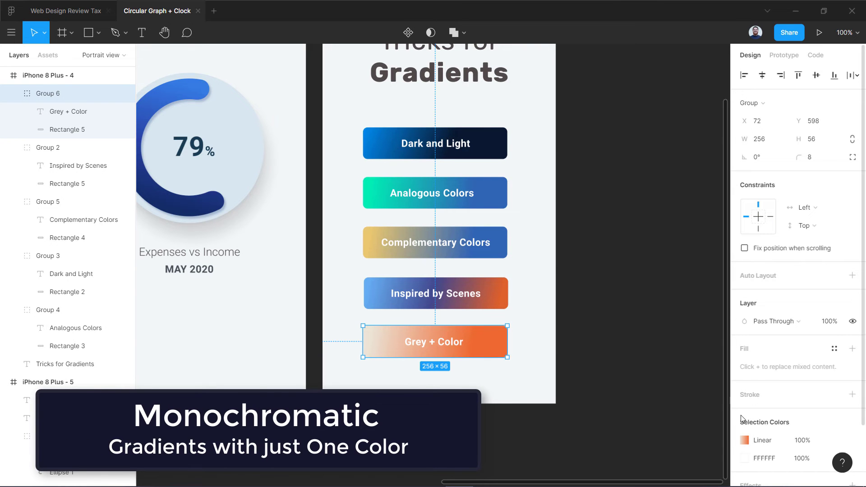
pyautogui.click(744, 440)
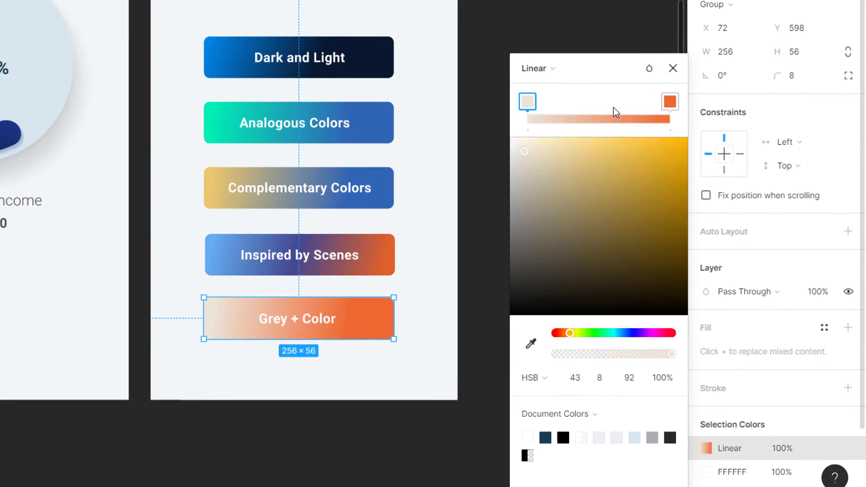
# Compare the HSB values of both Grey + Color gradient stops and set the orange end stop to HSB 18, 88, 92
pyautogui.click(717, 176)
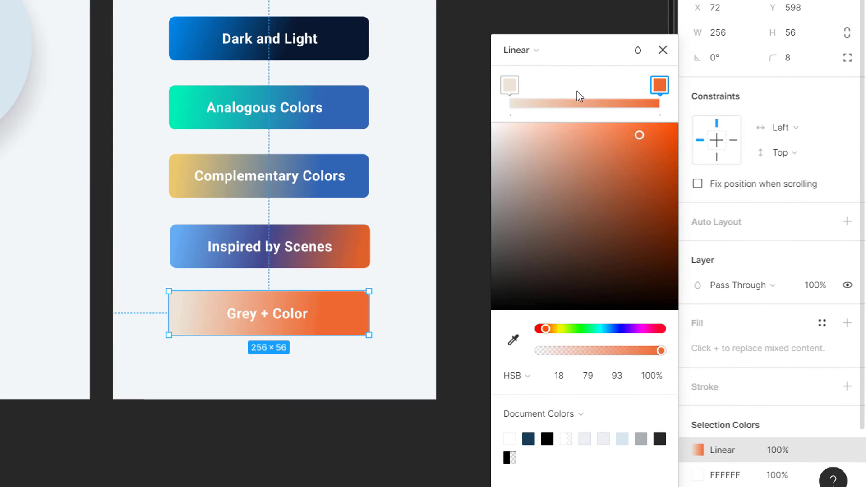
pyautogui.click(510, 85)
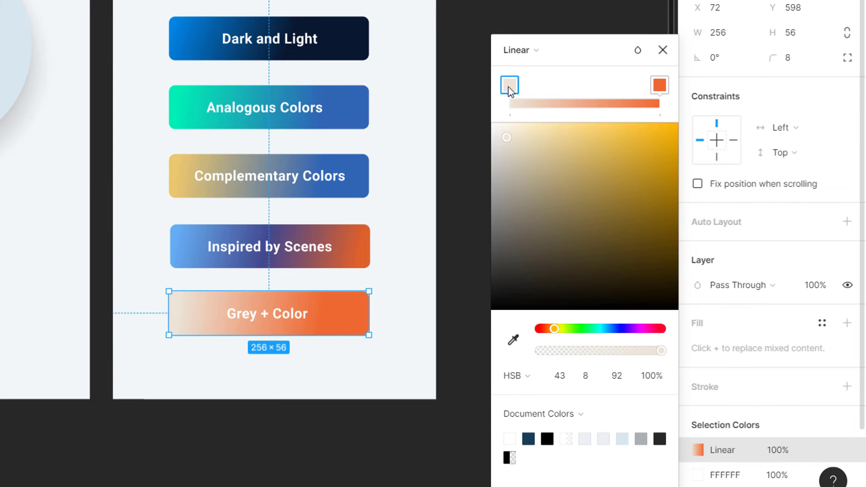
pyautogui.click(561, 378)
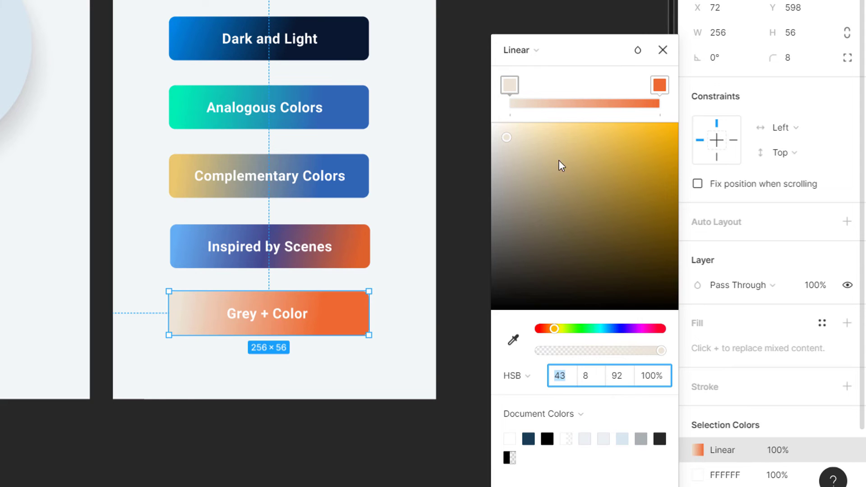
pyautogui.click(660, 85)
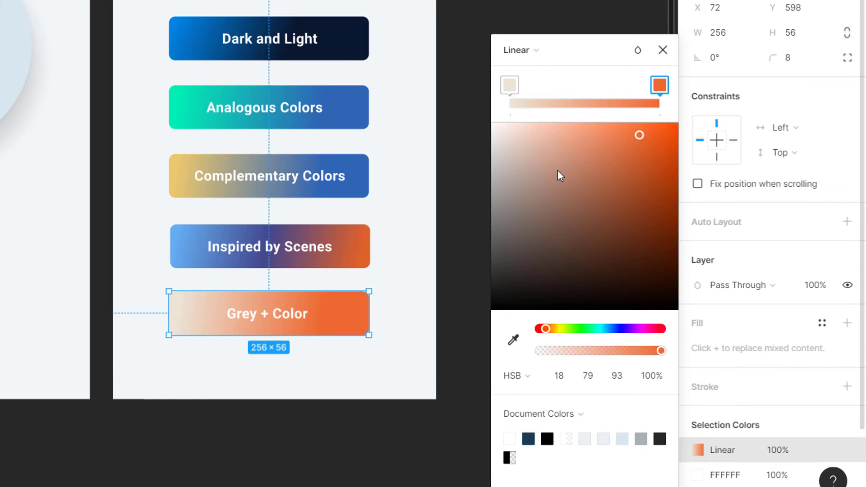
pyautogui.moveTo(535, 133); pyautogui.dragTo(515, 142)
pyautogui.moveTo(627, 139); pyautogui.dragTo(657, 142)
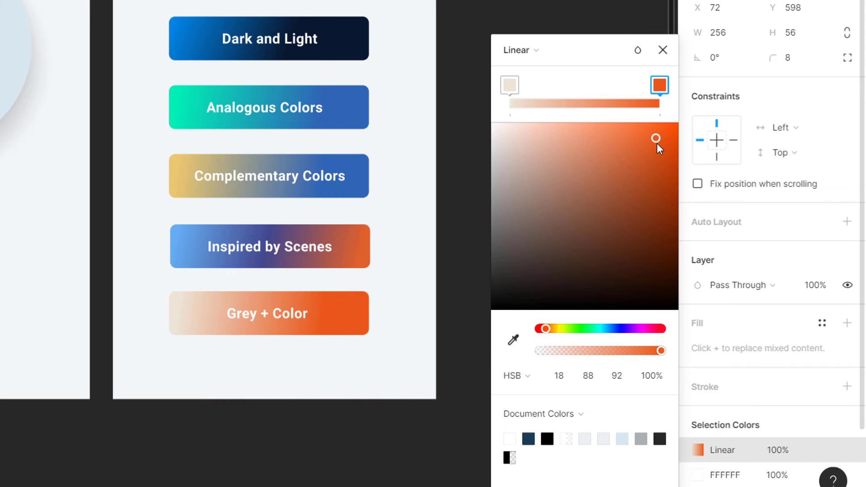
# Set the hue of the grey start stop to 18 so it matches the orange stop
pyautogui.click(509, 85)
pyautogui.click(560, 377)
pyautogui.write('18')
pyautogui.press('Return')
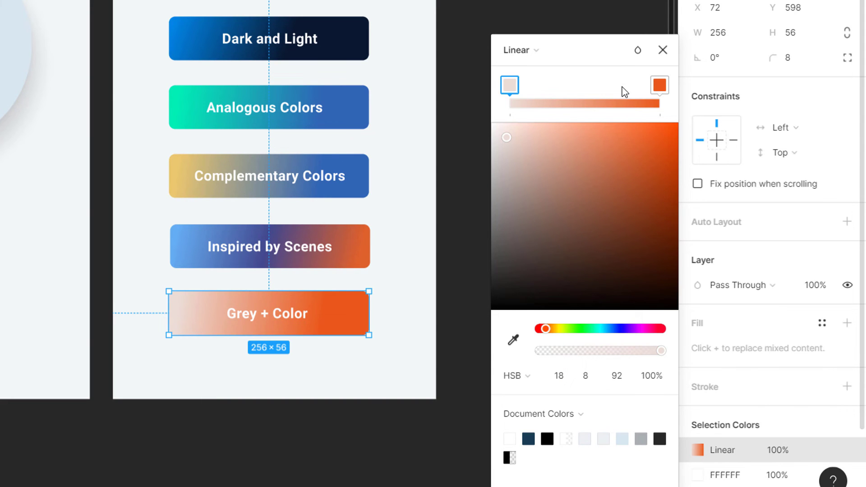
# Compare the two stops and make the start stop a more neutral grey at HSB 18, 5, 90
pyautogui.click(660, 85)
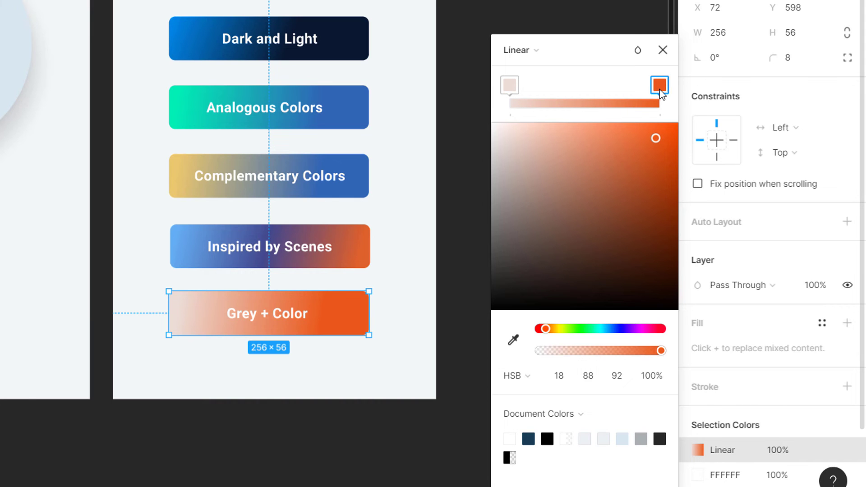
pyautogui.click(510, 86)
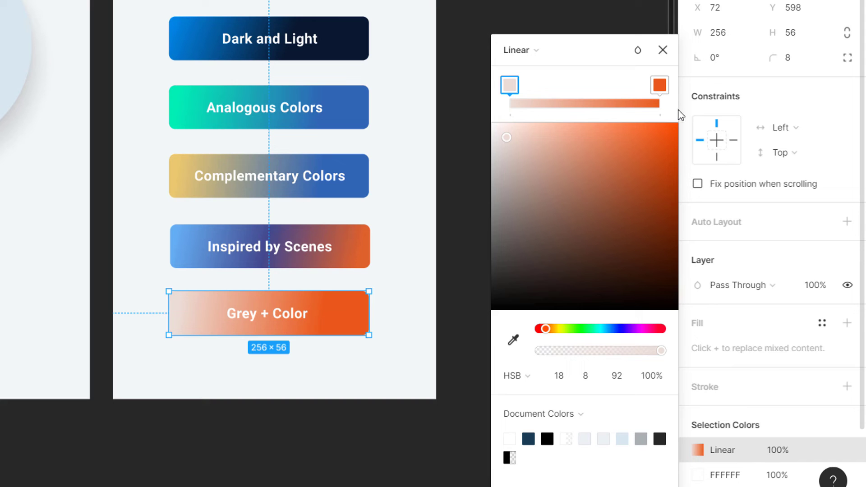
pyautogui.moveTo(659, 85)
pyautogui.mouseDown()
pyautogui.moveTo(634, 91)
pyautogui.moveTo(666, 95)
pyautogui.mouseUp()
pyautogui.moveTo(512, 91)
pyautogui.mouseDown()
pyautogui.moveTo(545, 91)
pyautogui.moveTo(506, 89)
pyautogui.moveTo(515, 81)
pyautogui.mouseUp()
pyautogui.moveTo(509, 145)
pyautogui.mouseDown()
pyautogui.moveTo(508, 158)
pyautogui.moveTo(501, 145)
pyautogui.mouseUp()
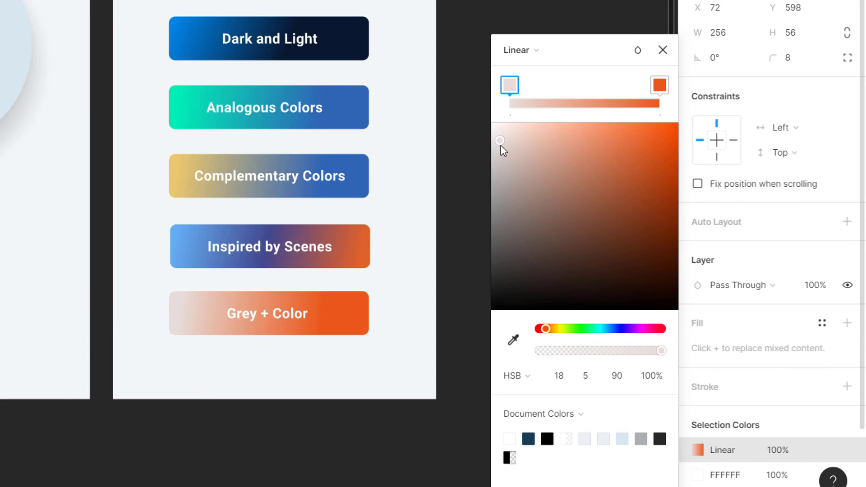
# Change the Grey + Color gradient's end stop to pale peach HSB 18, 35, 93 and its start stop to dark brown HSB 18, 72, 44
pyautogui.click(659, 86)
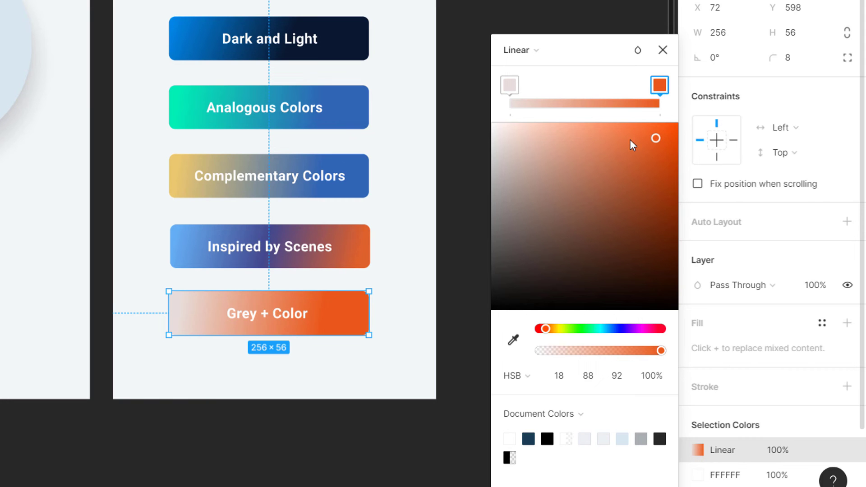
pyautogui.click(559, 134)
pyautogui.moveTo(559, 134); pyautogui.dragTo(558, 140)
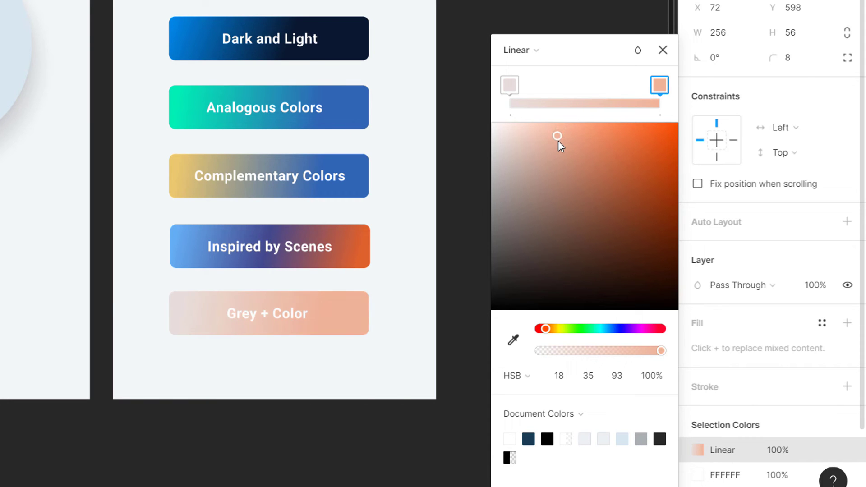
pyautogui.click(511, 88)
pyautogui.moveTo(627, 245)
pyautogui.mouseDown()
pyautogui.moveTo(634, 276)
pyautogui.moveTo(613, 280)
pyautogui.moveTo(582, 273)
pyautogui.moveTo(573, 250)
pyautogui.moveTo(627, 232)
pyautogui.mouseUp()
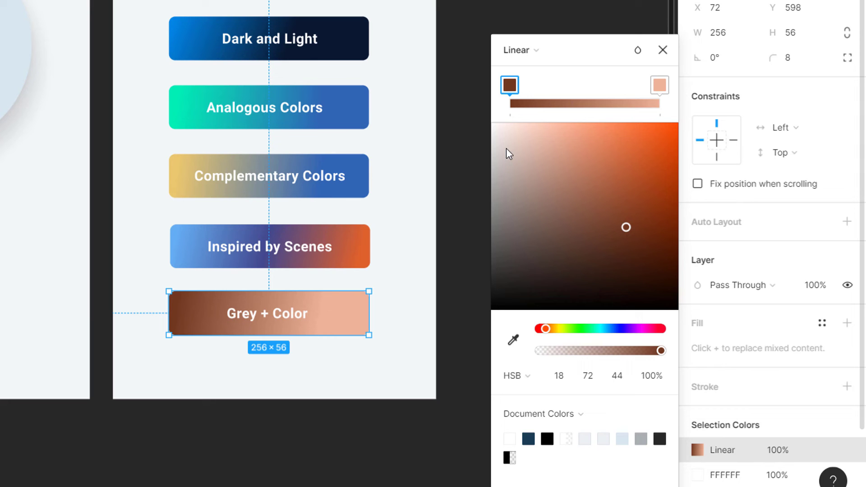
pyautogui.click(400, 216)
# Open the Dark and Light button's linear gradient and examine the HSB values of its two stops
pyautogui.click(357, 49)
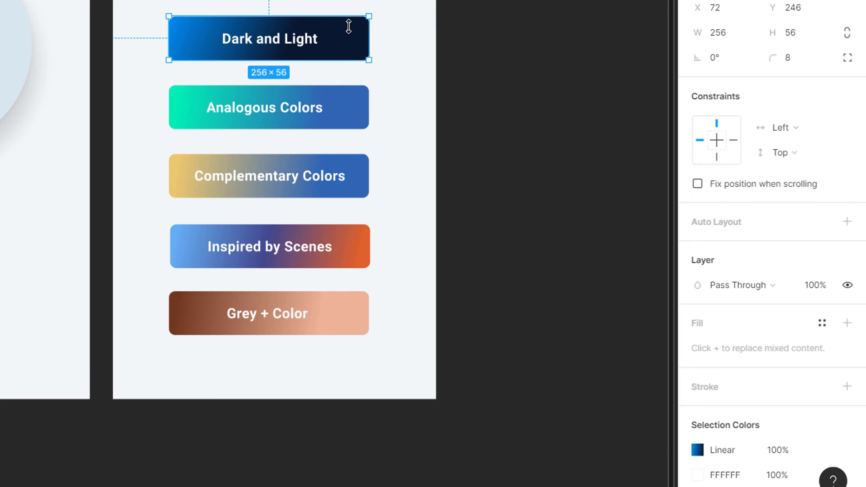
pyautogui.click(698, 450)
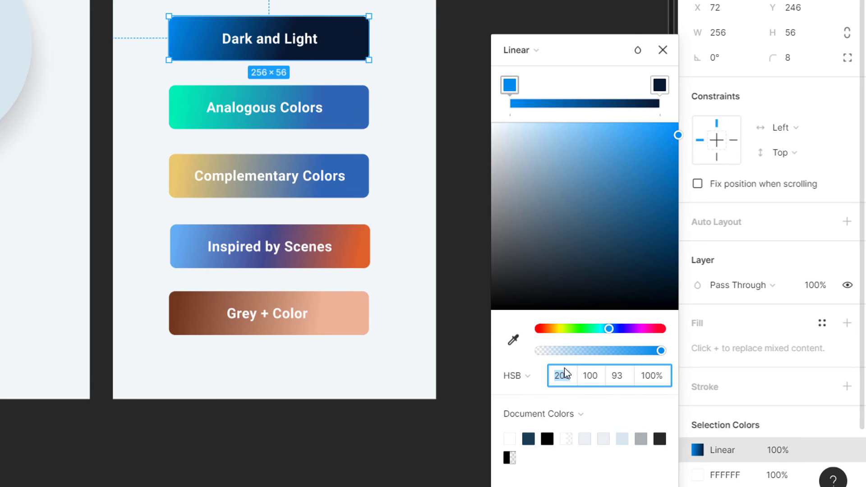
pyautogui.click(659, 86)
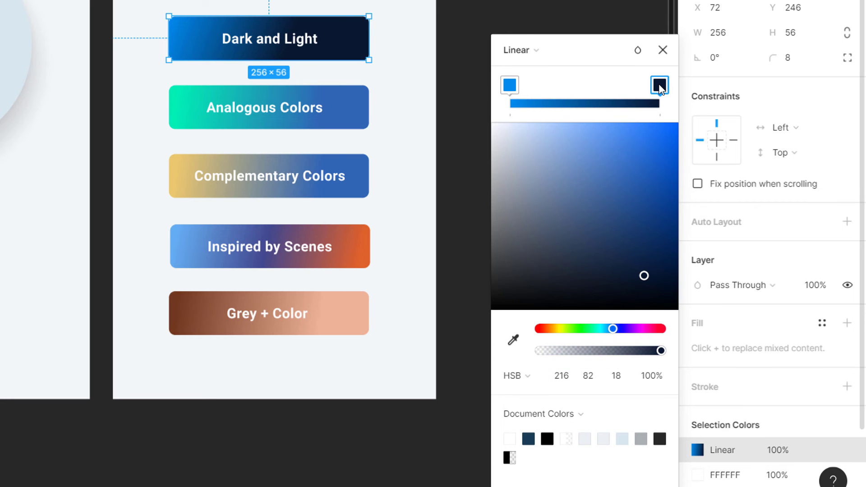
# Reopen the Grey + Color button's linear gradient and change its peach end stop to a more muted, greyish tint of the same hue
pyautogui.click(344, 332)
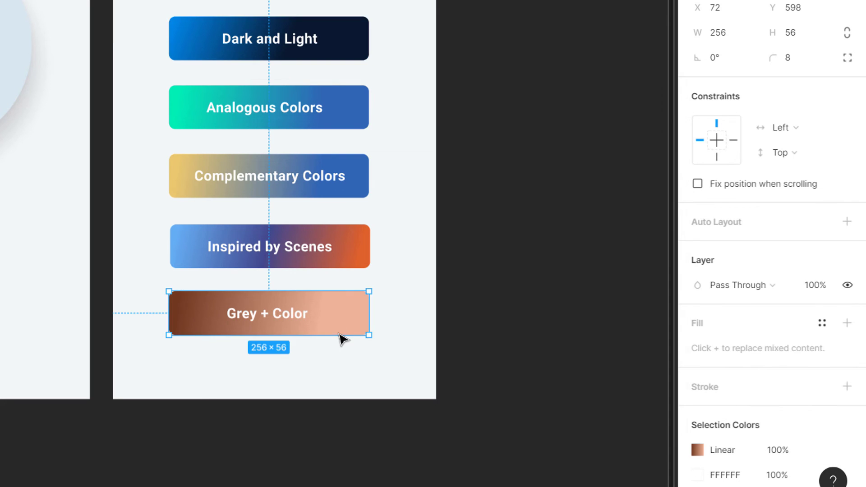
pyautogui.click(697, 451)
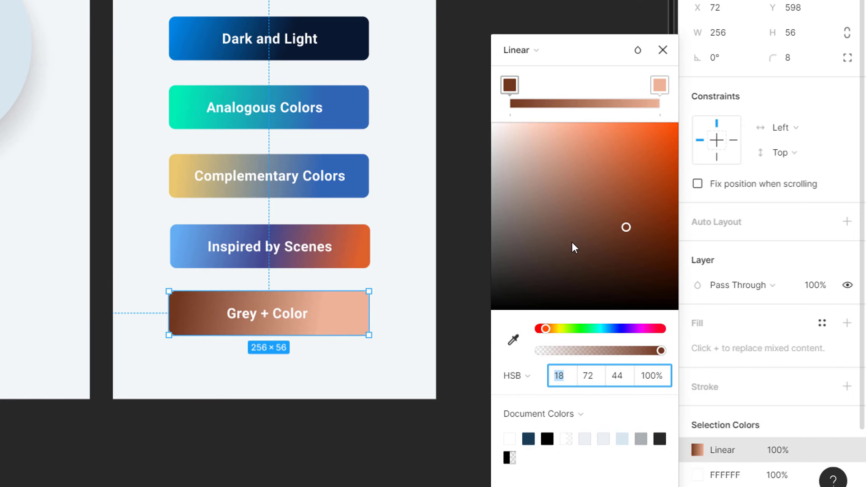
pyautogui.click(663, 87)
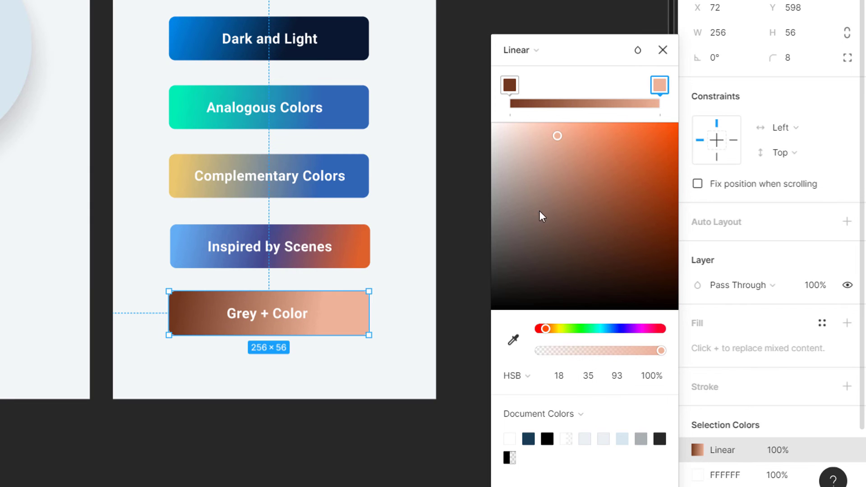
pyautogui.moveTo(536, 133)
pyautogui.mouseDown()
pyautogui.moveTo(520, 145)
pyautogui.moveTo(539, 151)
pyautogui.mouseUp()
# Set the Grey + Color gradient's start stop to orange HSB 18, 72, 85 and close the gradient editing
pyautogui.click(510, 84)
pyautogui.moveTo(591, 185); pyautogui.dragTo(627, 155)
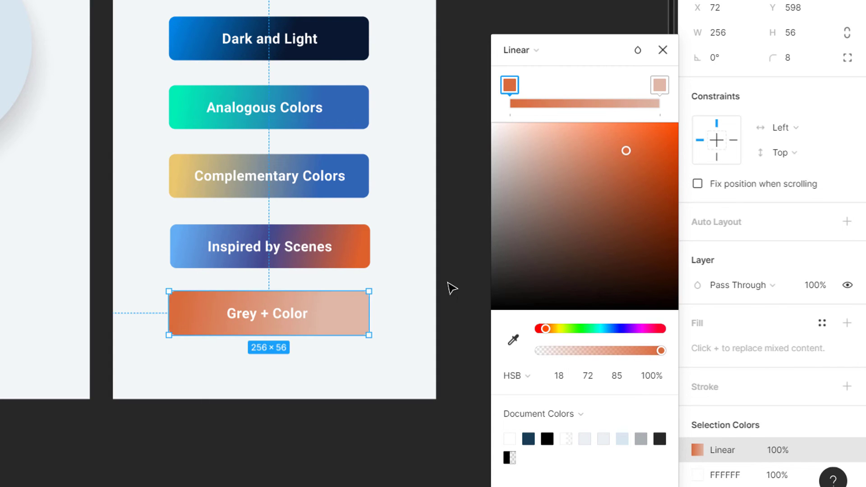
pyautogui.click(408, 312)
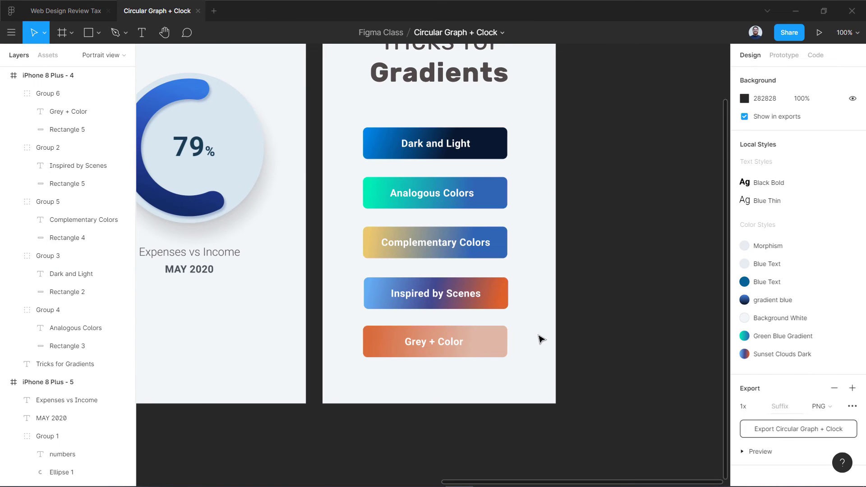
# Hide the interface and view both circular graph screens beside the Tricks for Gradients screen to compare their gradients
pyautogui.moveTo(289, 158); pyautogui.dragTo(628, 223)
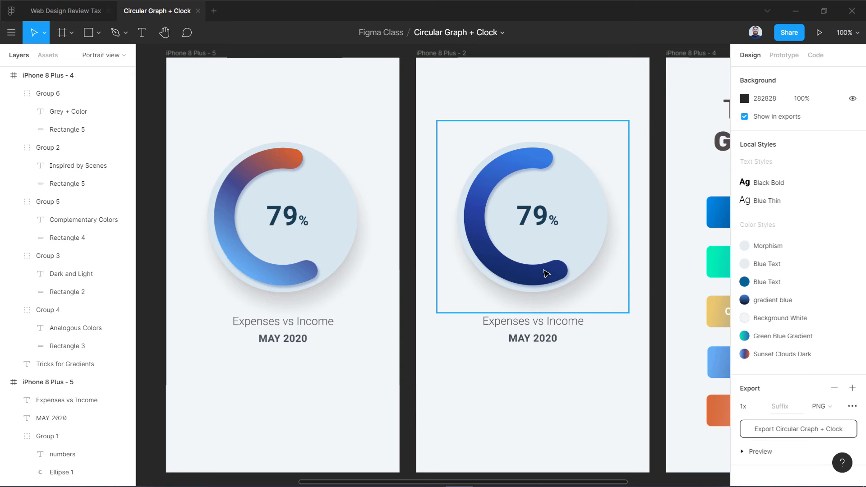
pyautogui.moveTo(632, 282); pyautogui.dragTo(434, 265)
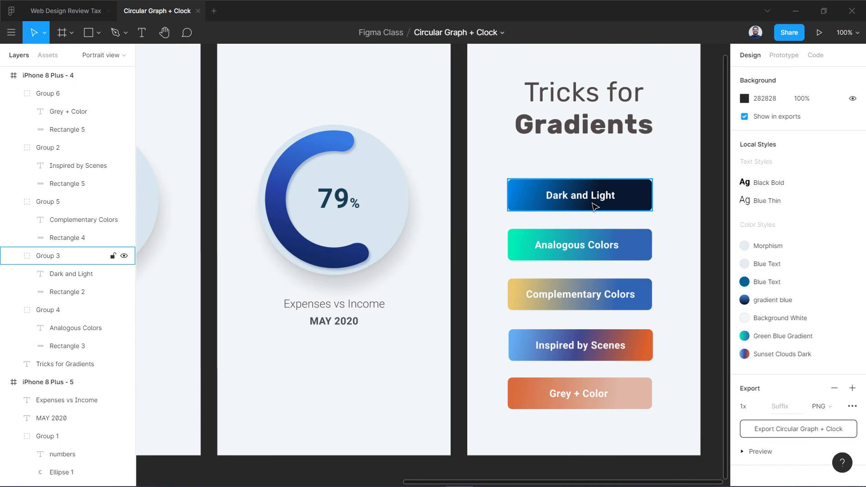
pyautogui.moveTo(411, 228); pyautogui.dragTo(608, 242)
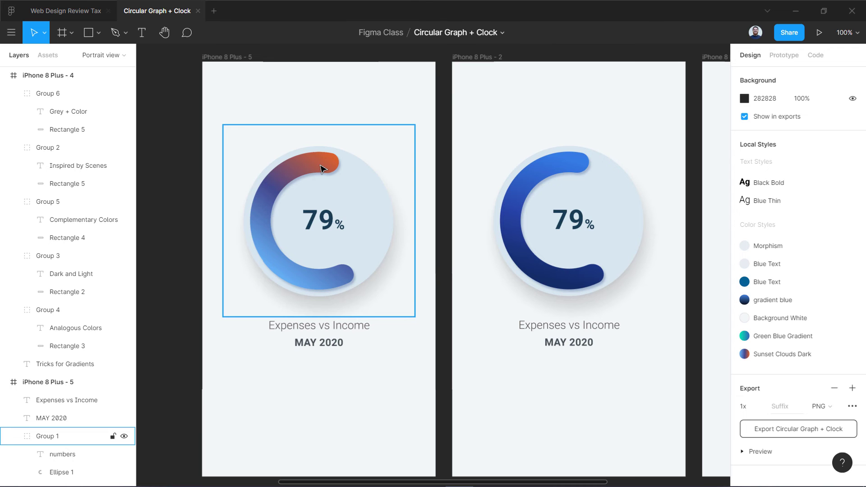
pyautogui.hotkey('ctrl', '\\')
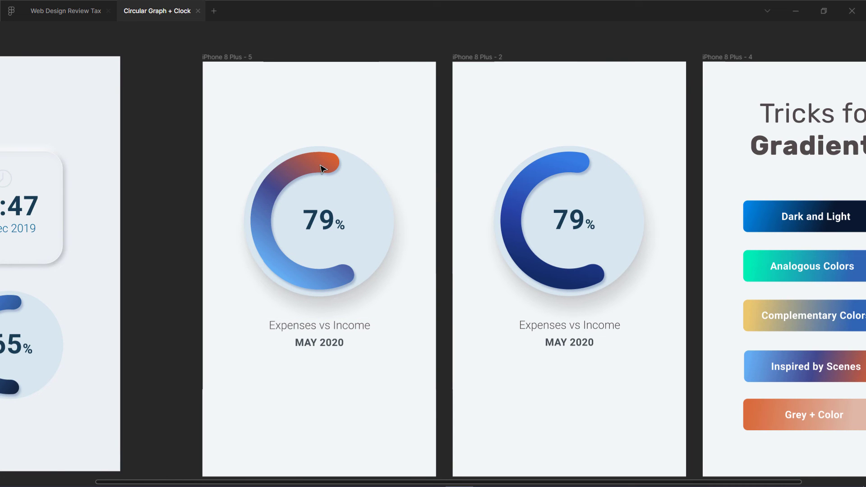
pyautogui.moveTo(415, 187); pyautogui.dragTo(281, 174)
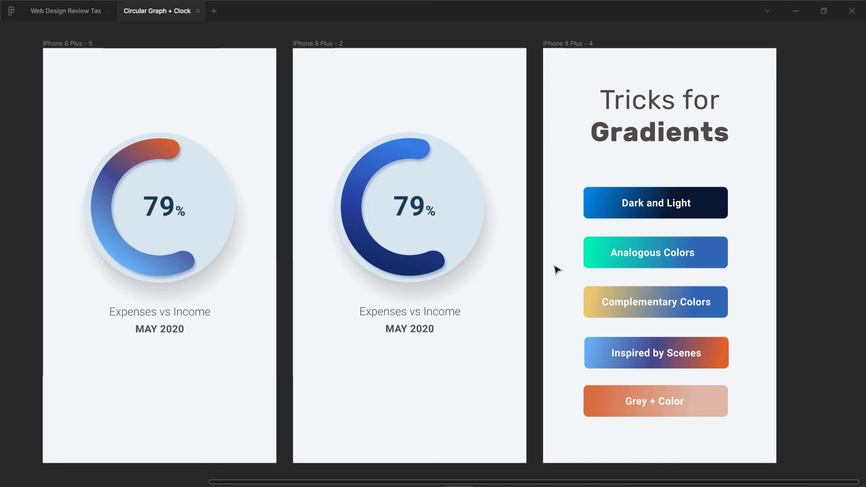
pyautogui.click(584, 304)
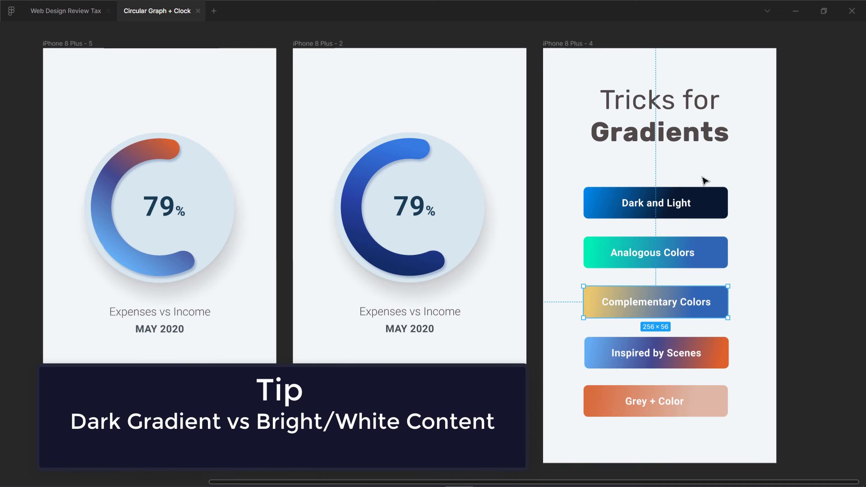
pyautogui.click(603, 265)
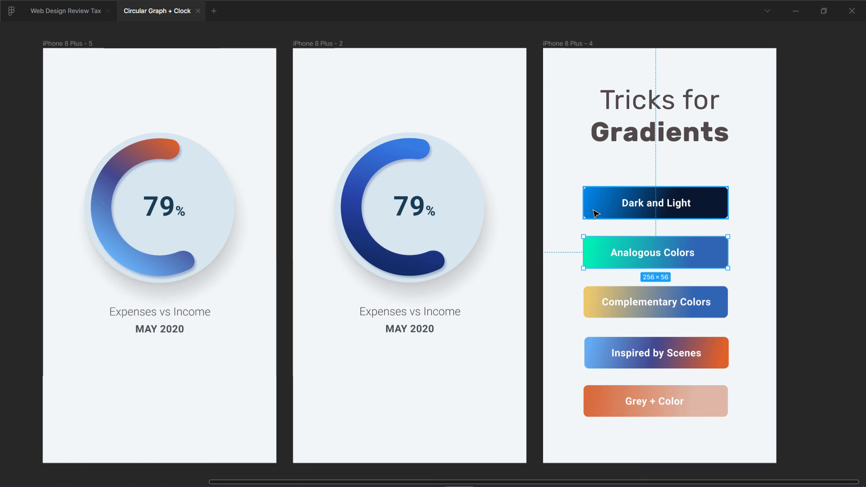
pyautogui.click(557, 213)
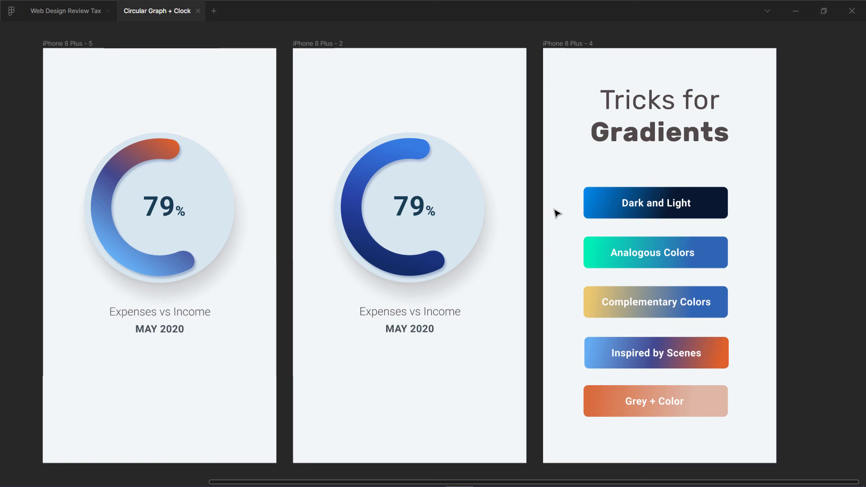
pyautogui.hotkey('ctrl', '-')
pyautogui.hotkey('ctrl', '+')
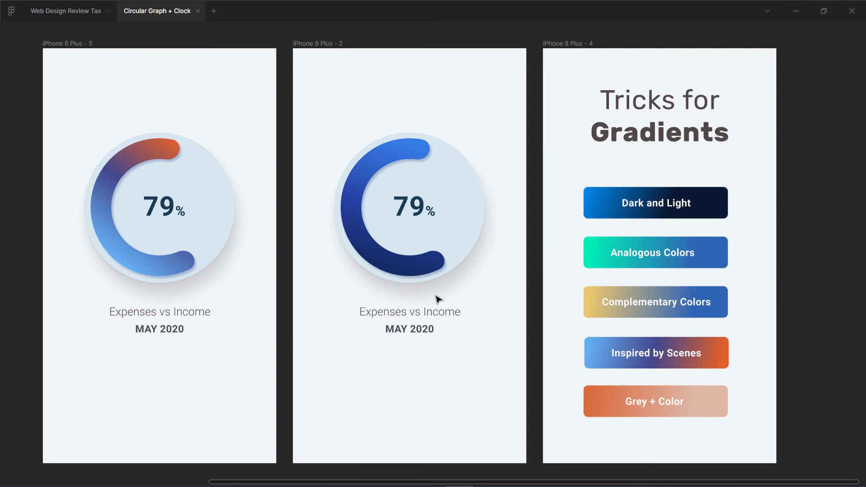
# Switch to the browser and bring up the Gradient Hunt backgrounds page on cssgradient.io
pyautogui.click(217, 479)
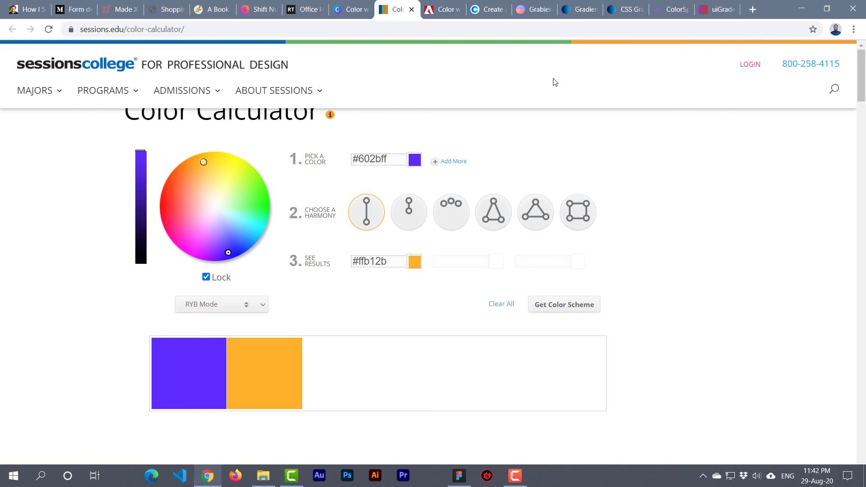
pyautogui.click(582, 13)
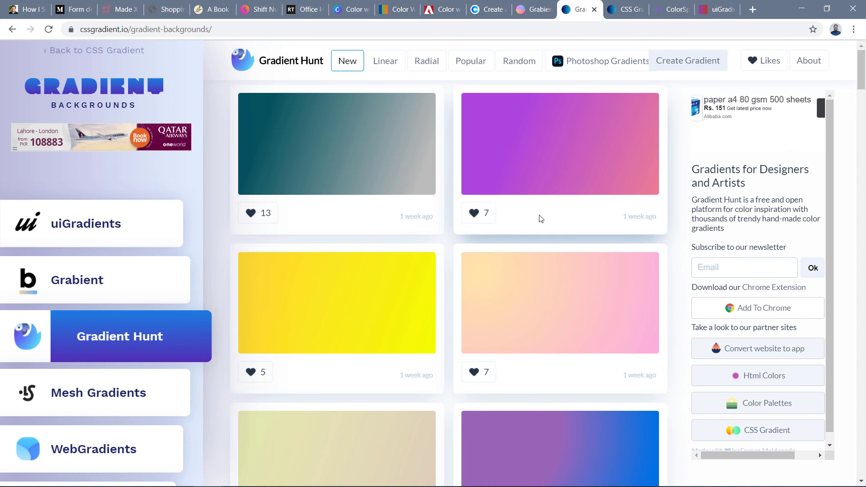
# Switch to the Coolors Gradient Maker, move the gradient's end stop to 92% and change its colour to green #90E09C
pyautogui.click(486, 11)
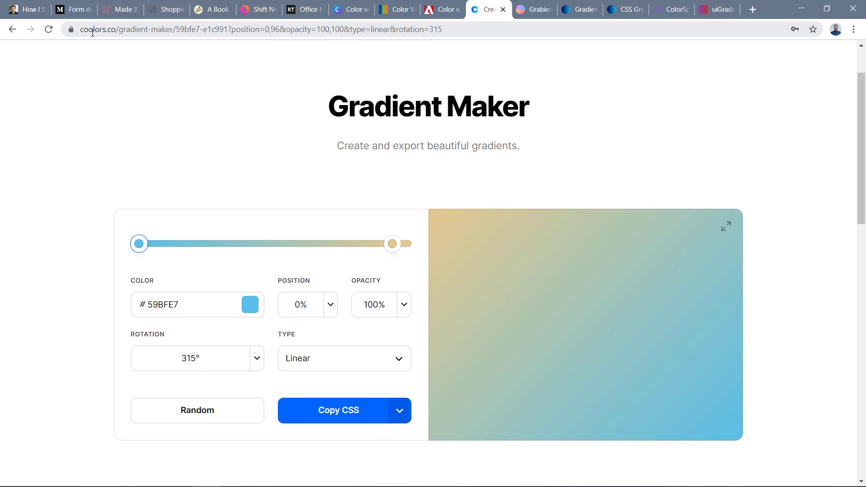
pyautogui.moveTo(392, 243); pyautogui.dragTo(382, 244)
pyautogui.click(244, 314)
pyautogui.moveTo(228, 245)
pyautogui.mouseDown()
pyautogui.moveTo(238, 245)
pyautogui.moveTo(228, 245)
pyautogui.mouseUp()
pyautogui.click(463, 197)
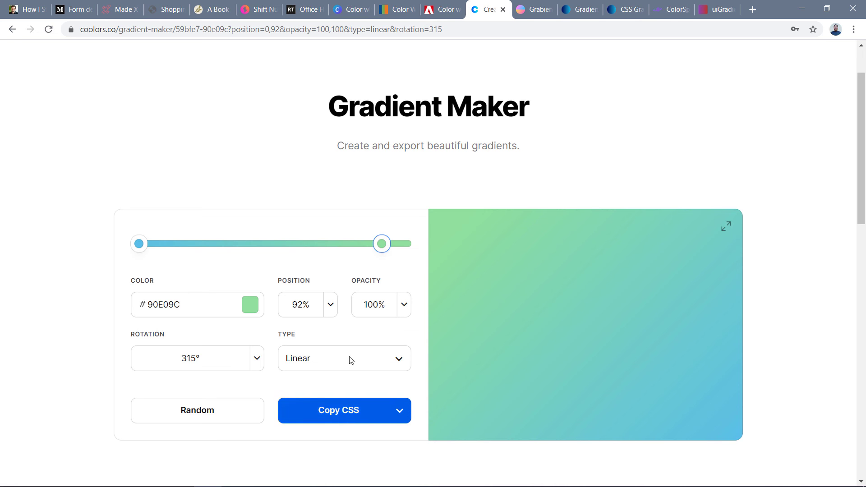
# Switch to the Grabient site and look through its gallery of ready-made gradients
pyautogui.click(530, 12)
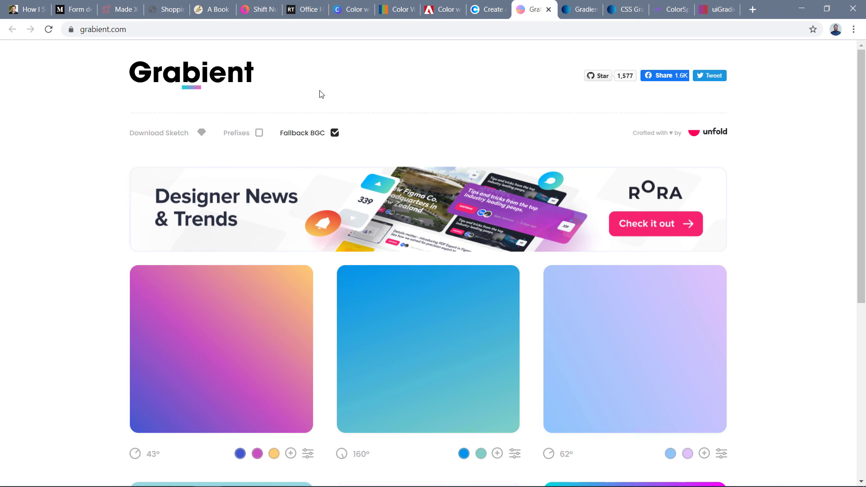
pyautogui.scroll(-7, 859, 306)
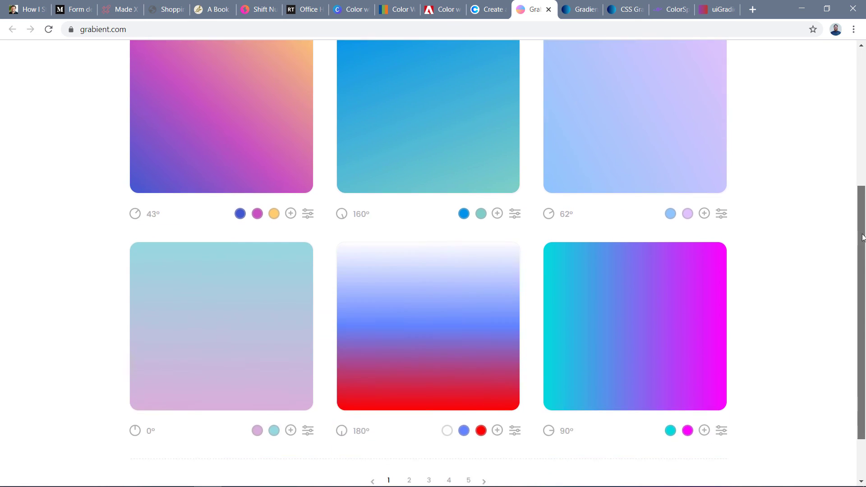
pyautogui.scroll(5, 688, 96)
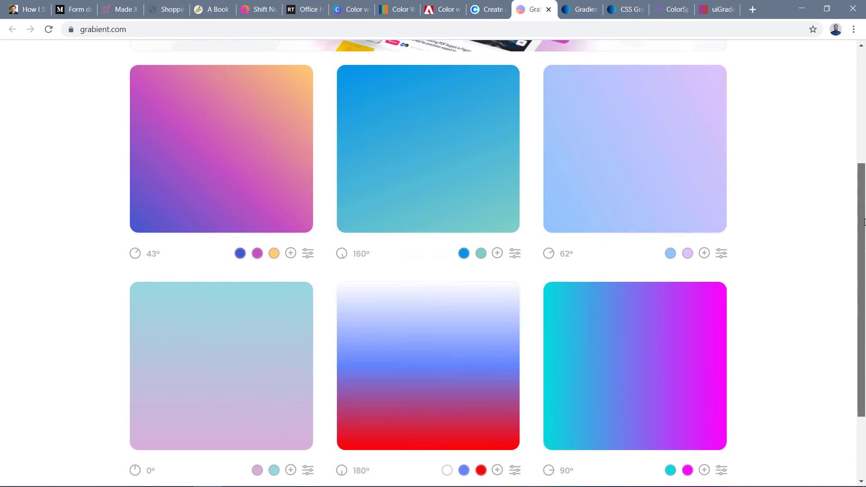
# Return to the cssgradient.io backgrounds page, open its Mesh Gradients and WebGradients collections, and bring up the CSS Gradient generator
pyautogui.click(582, 10)
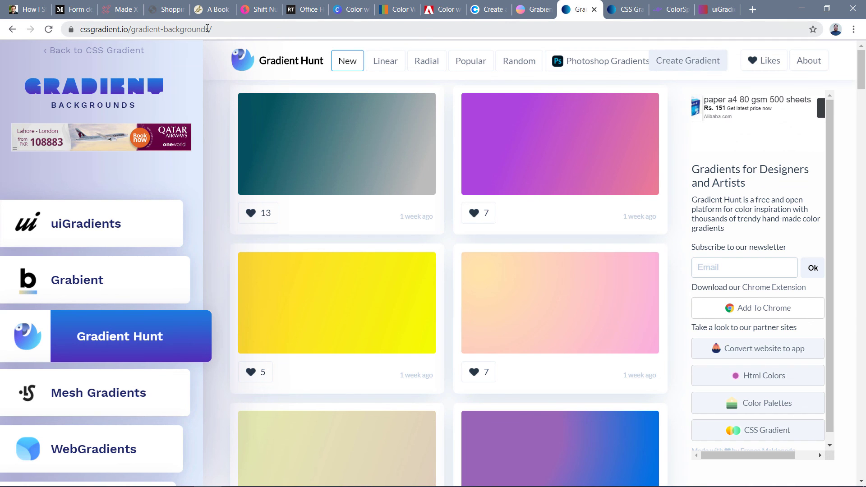
pyautogui.scroll(-1, 518, 351)
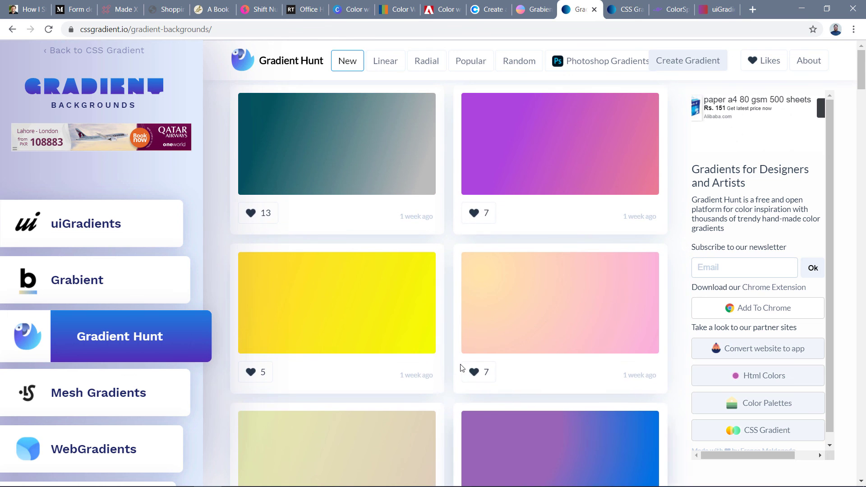
pyautogui.click(104, 392)
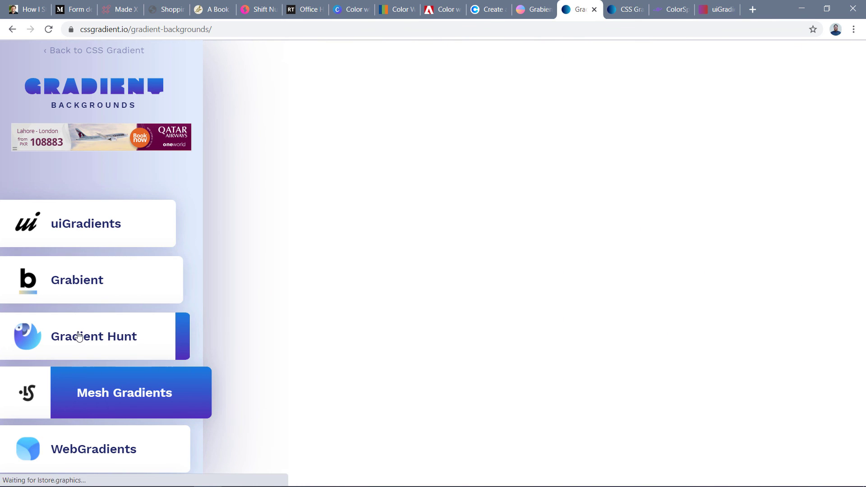
pyautogui.click(89, 448)
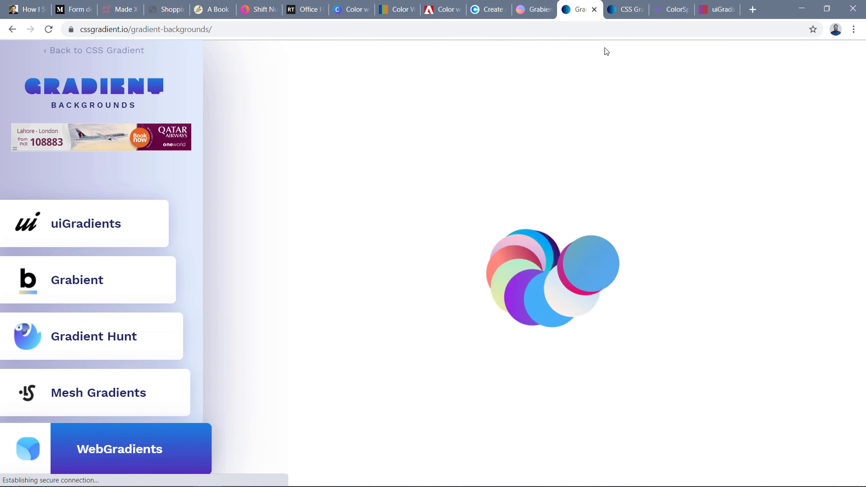
pyautogui.hotkey('ctrl', 'Tab')
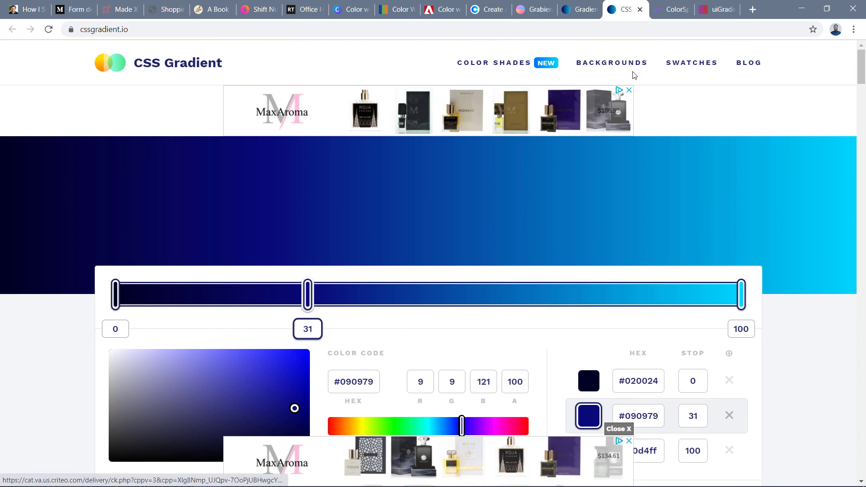
# Switch to the ColorSpace gradient generator, set the second colour to #DCF0B1 and generate the gradient
pyautogui.hotkey('ctrl', 'Tab')
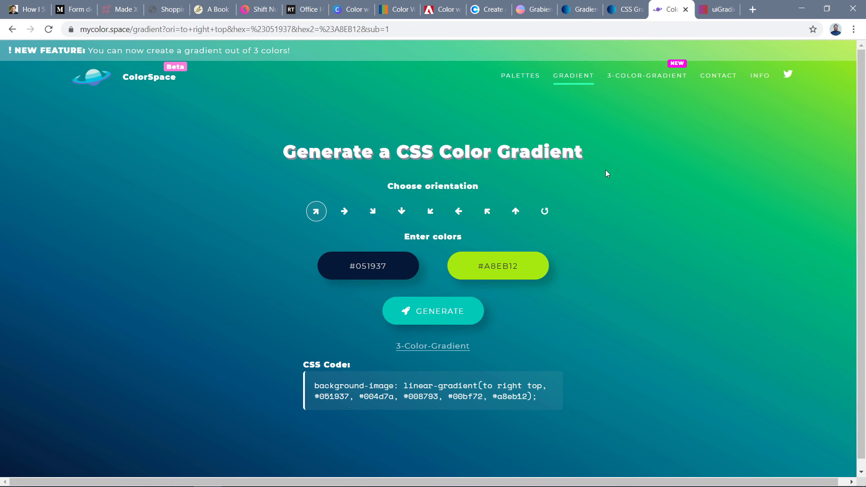
pyautogui.click(486, 274)
pyautogui.moveTo(566, 202); pyautogui.dragTo(564, 174)
pyautogui.click(442, 312)
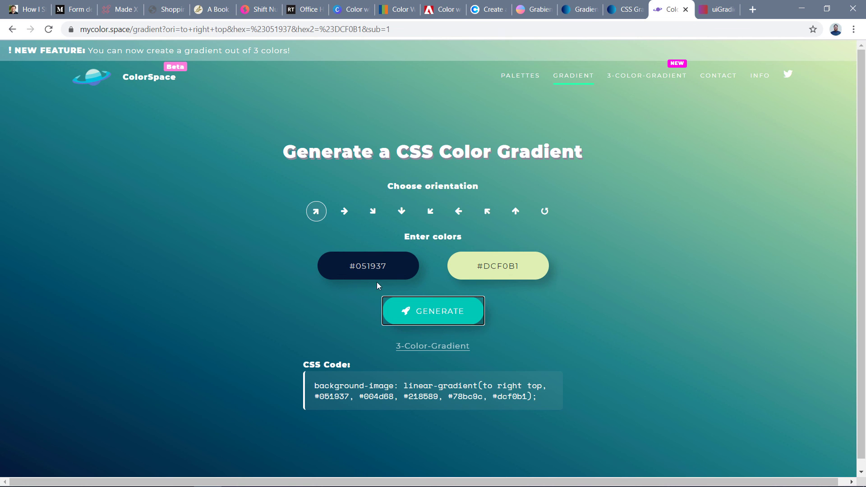
# Set the first ColorSpace gradient colour to #2F3949 and regenerate the gradient
pyautogui.click(366, 267)
pyautogui.click(457, 216)
pyautogui.moveTo(456, 216); pyautogui.dragTo(448, 226)
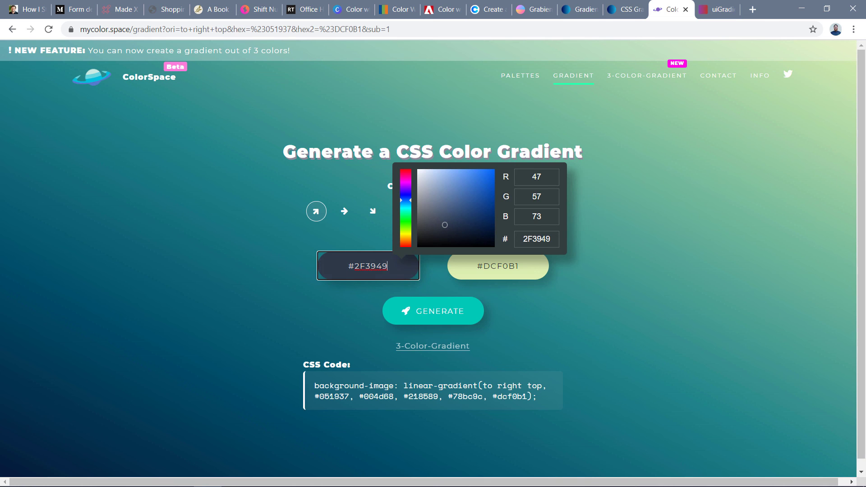
pyautogui.click(450, 310)
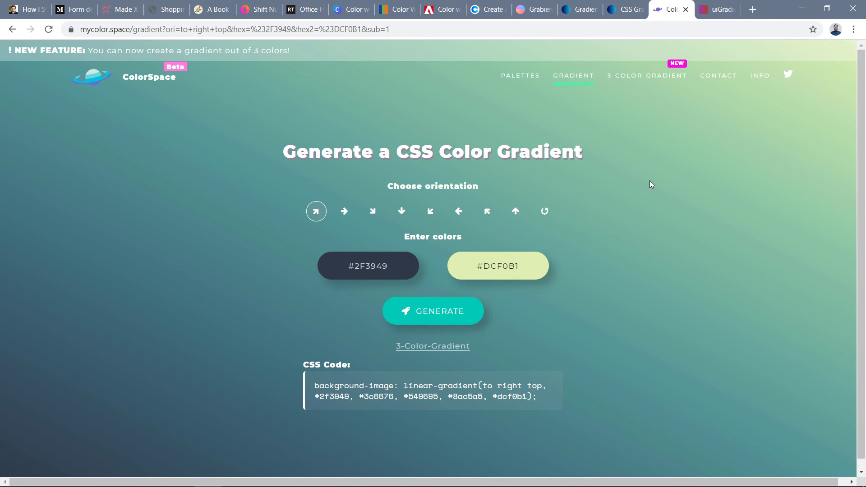
# Switch to uiGradients, leaf through its neighbouring full-page gradients, and return to the Figma gradient screens
pyautogui.click(717, 9)
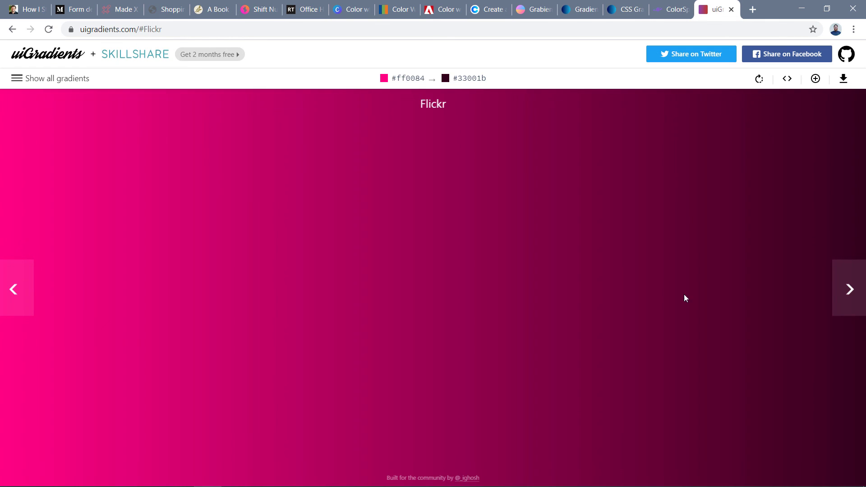
pyautogui.click(848, 287)
pyautogui.click(29, 298)
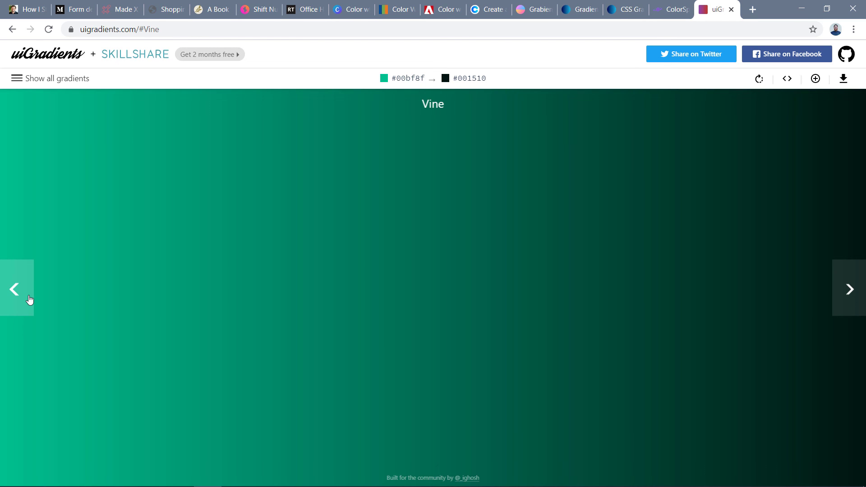
pyautogui.click(459, 478)
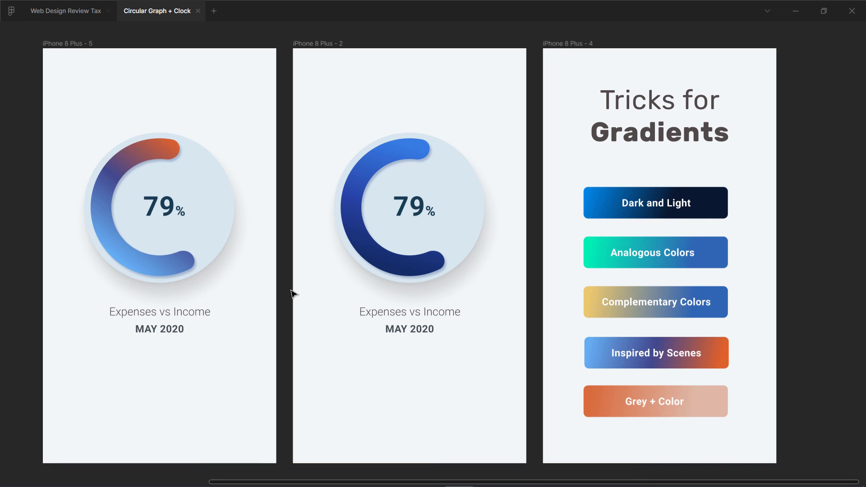